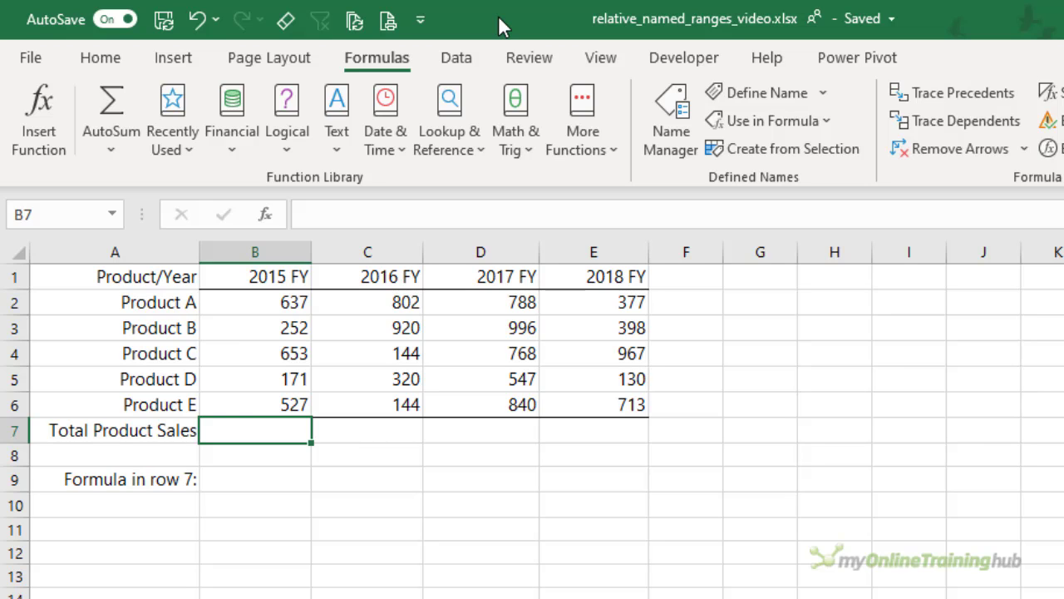
- Total the 2015 FY sales in B7 with =SUM(B2:B6), copy it across to E7, and review the copied formulas
key(alt+equal)
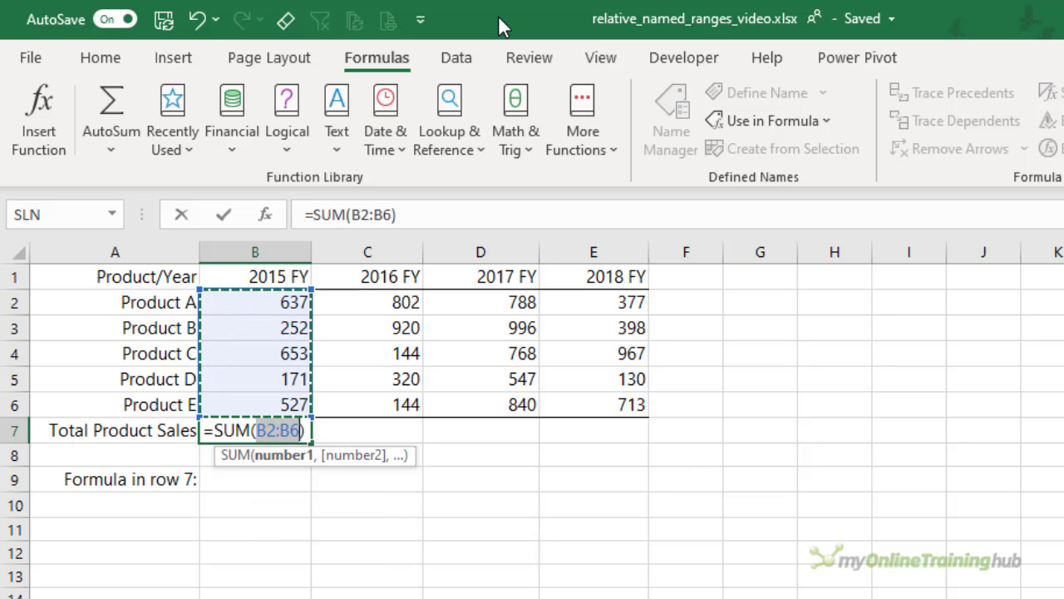
key(Return)
key(Up)
key(ctrl+c)
key(shift+Right)
key(shift+Right)
key(shift+Right)
key(Return)
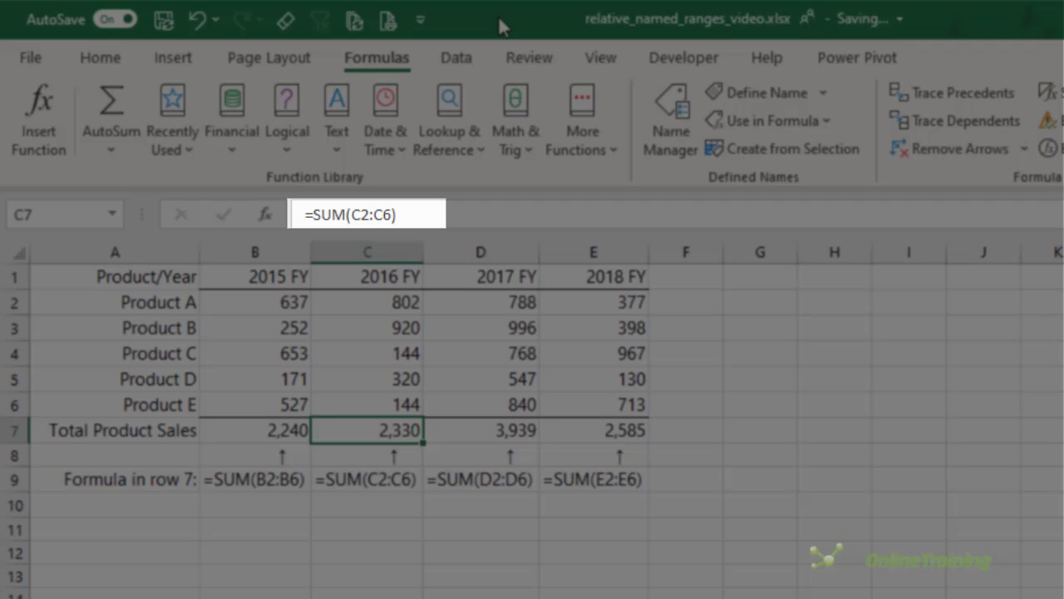
key(Right)
key(Right)
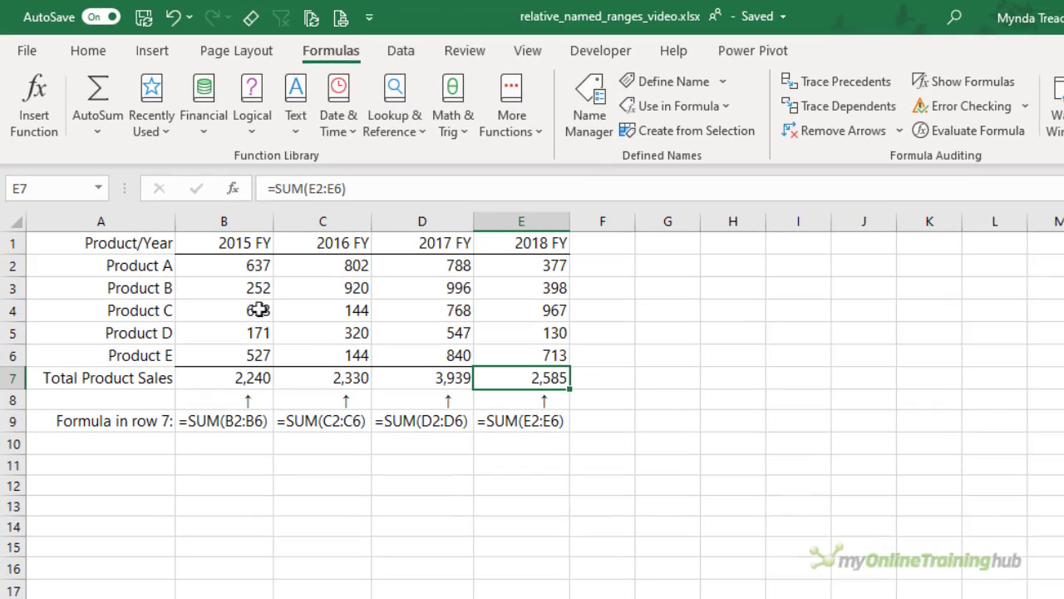
- Paste the B7 total formula into B16 to inspect its relative references, clear B16, and return to B7
click(244, 432)
key(ctrl+c)
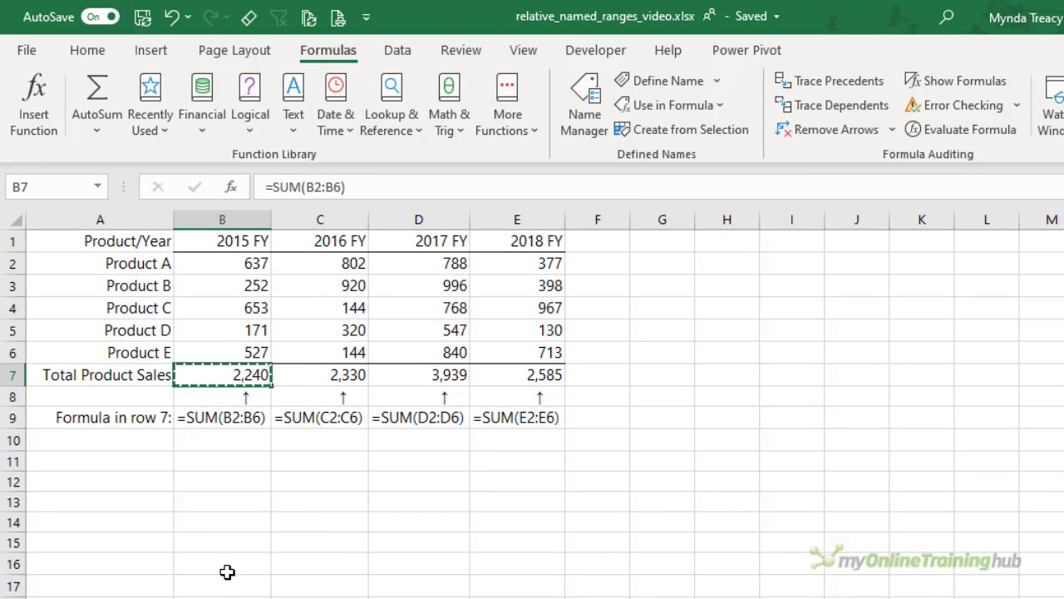
click(228, 570)
key(ctrl+v)
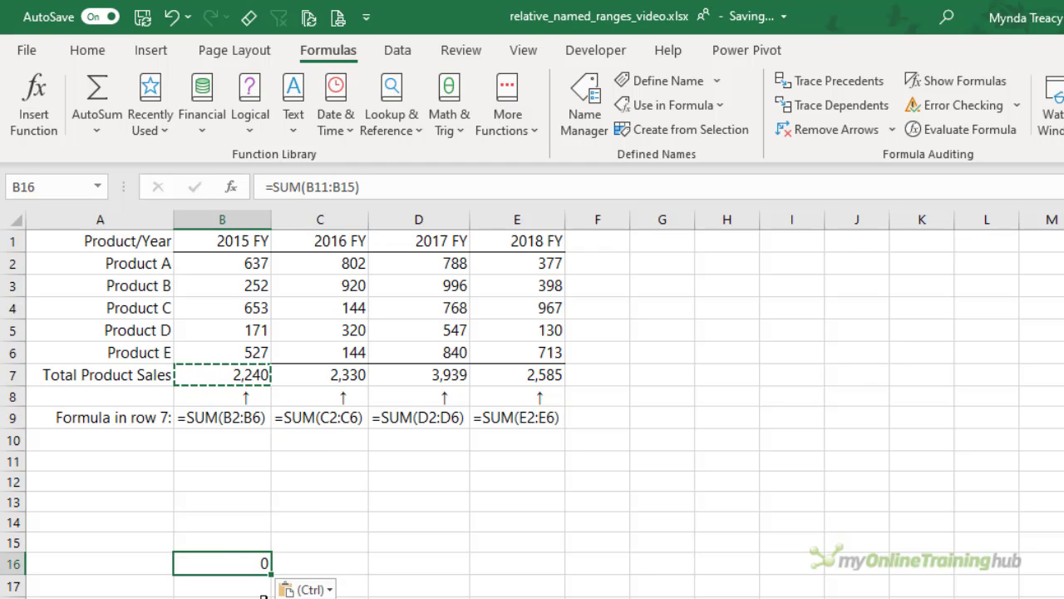
key(F2)
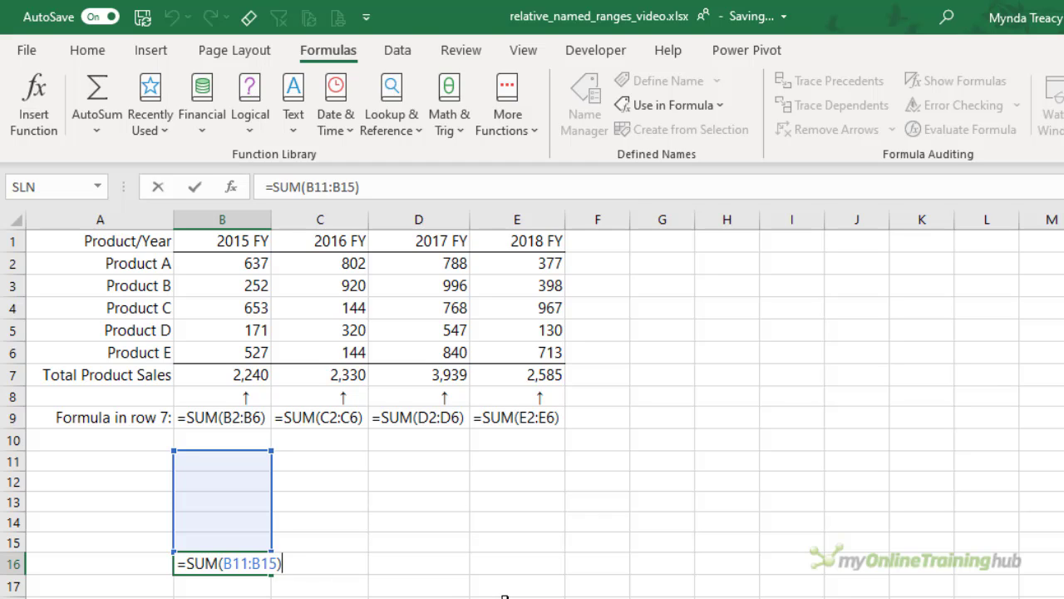
key(ctrl+Return)
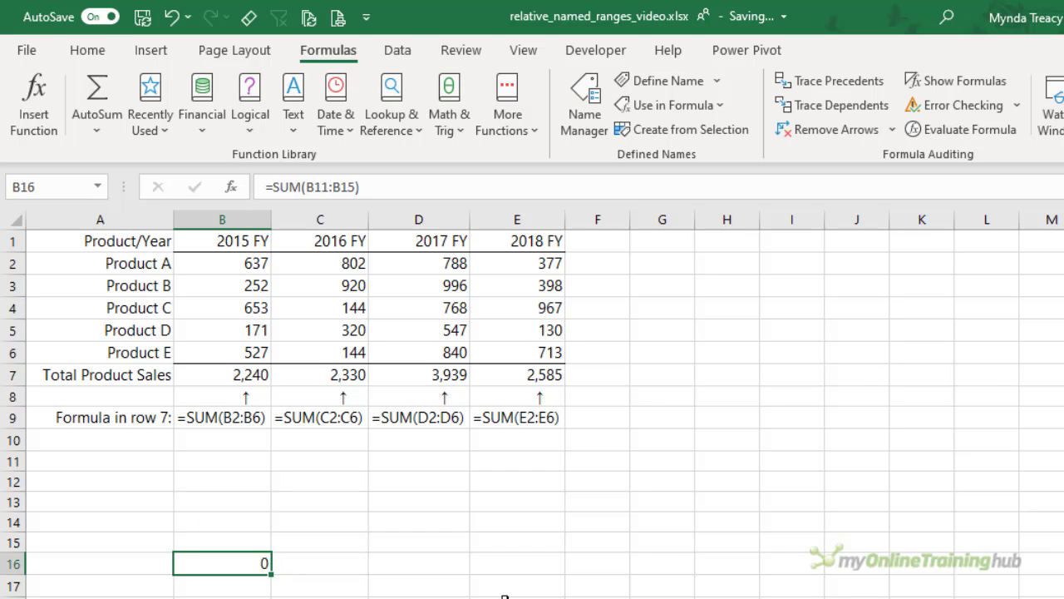
key(Delete)
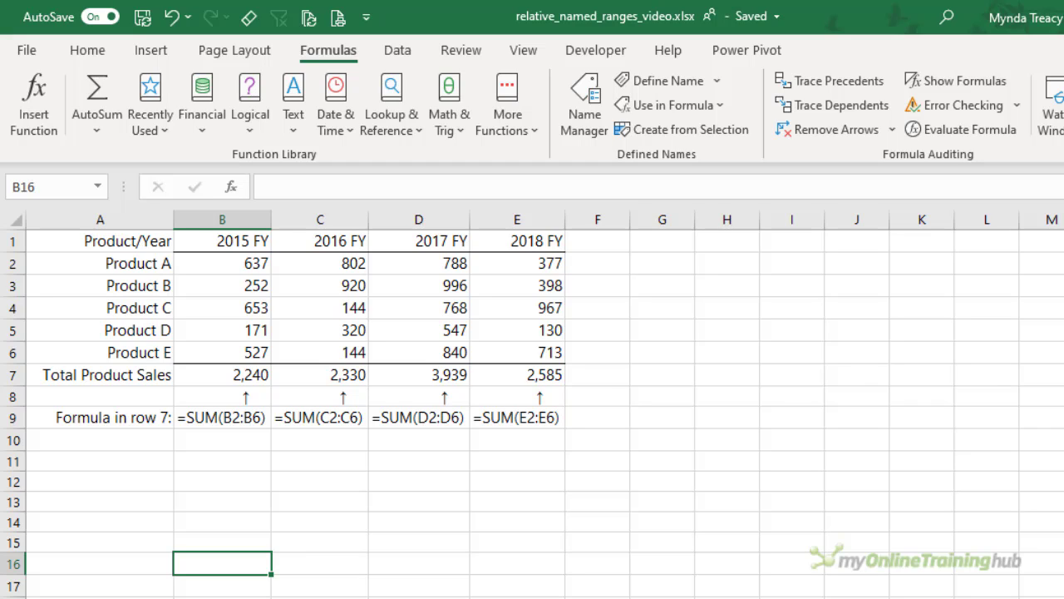
click(244, 373)
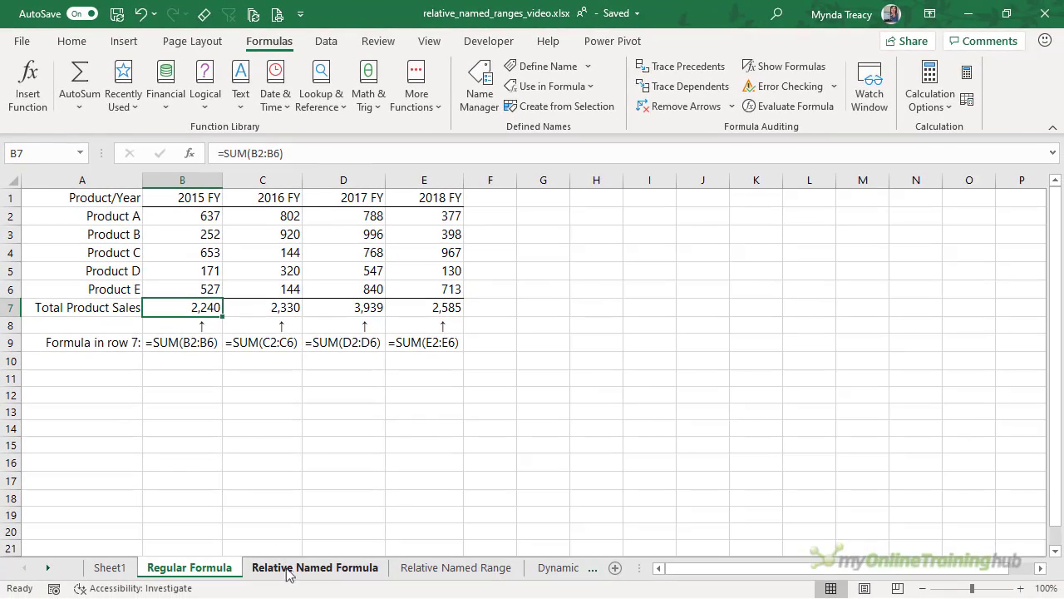
- On the Relative Named Formula sheet, examine what the Total_Sales name refers to with B7 active
click(287, 573)
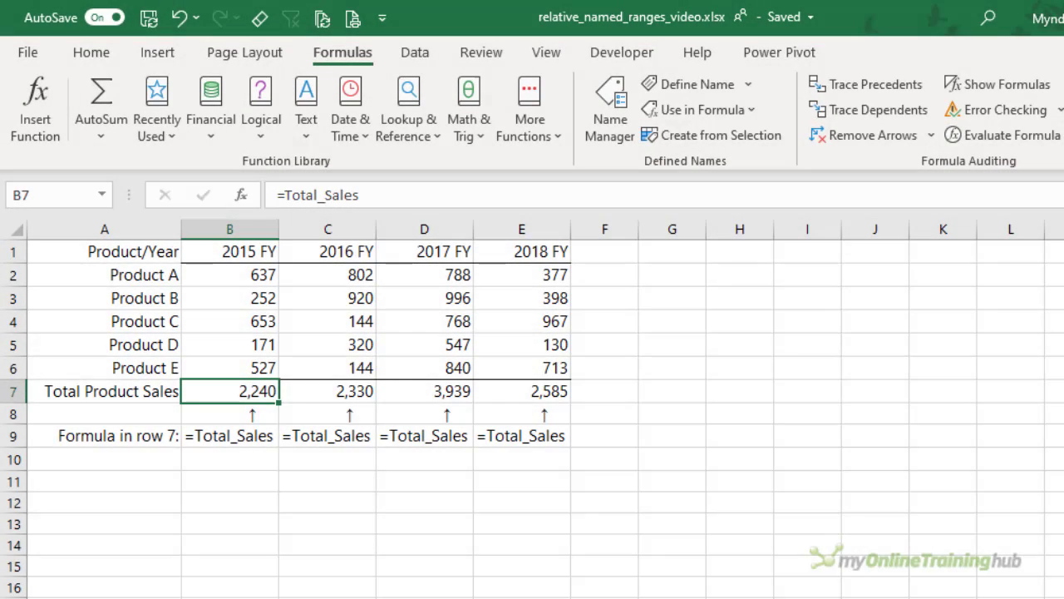
key(ctrl+F3)
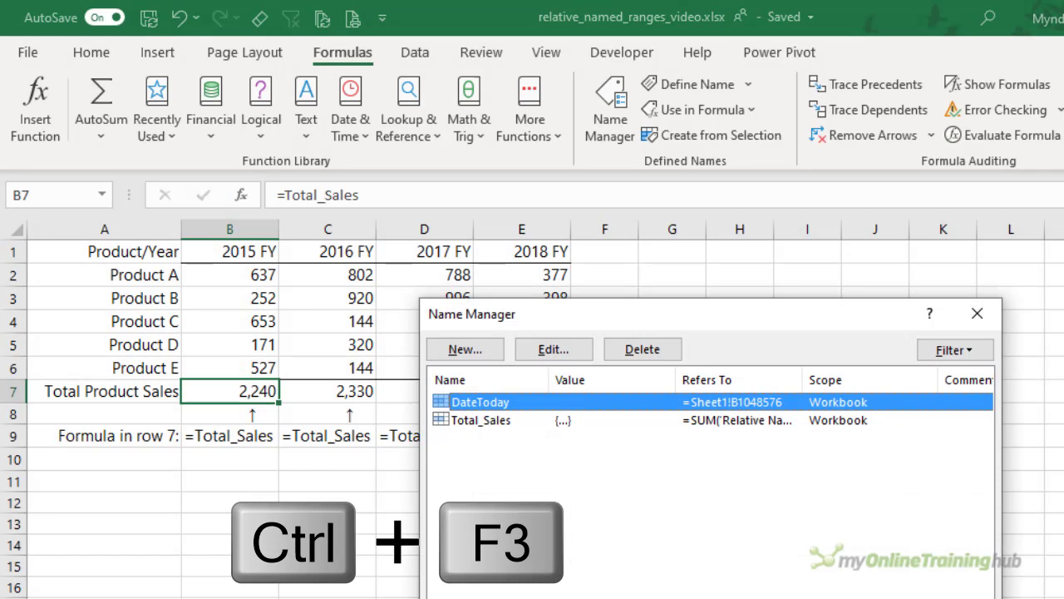
click(514, 420)
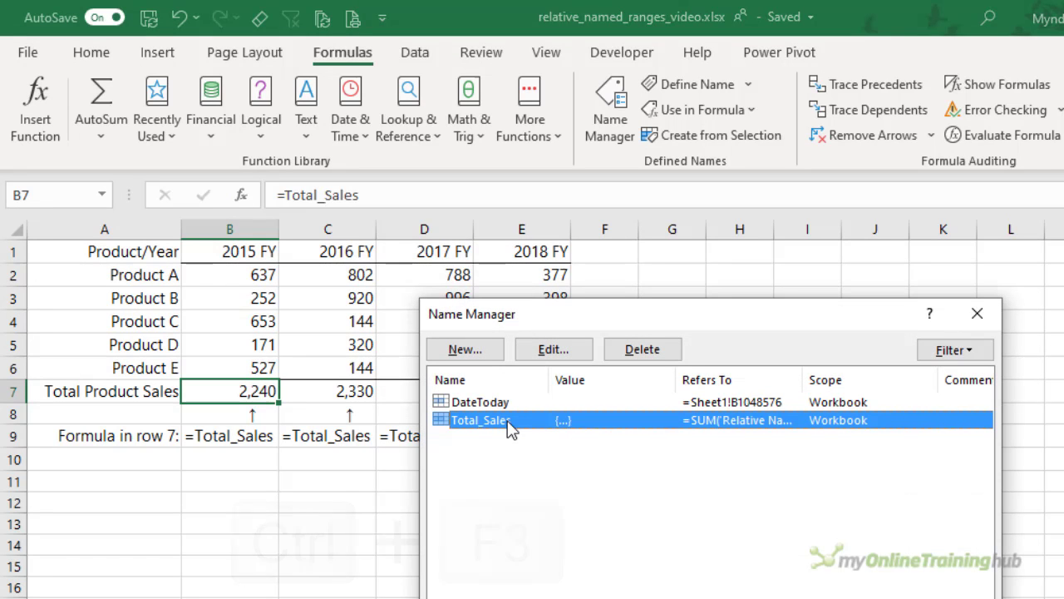
drag(589, 325, 619, 161)
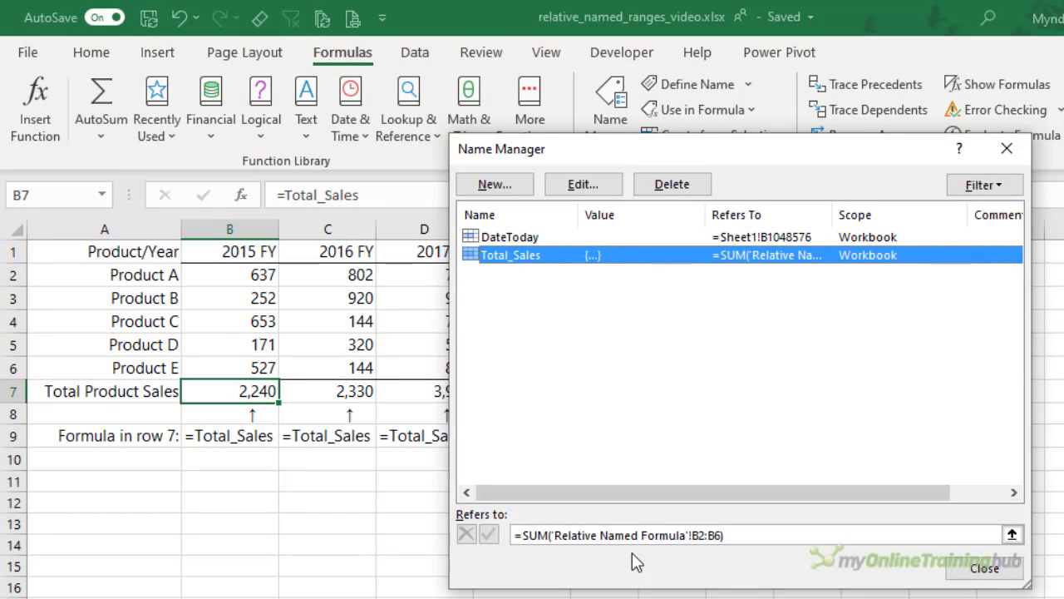
click(965, 568)
- Examine what the Total_Sales name refers to with C7 active
click(342, 386)
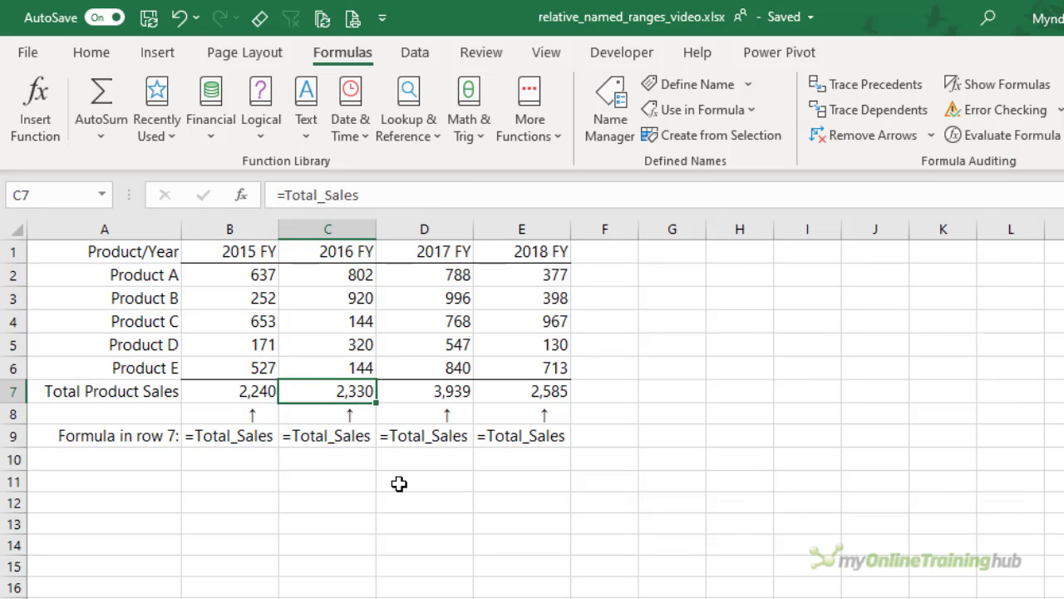
key(ctrl+F3)
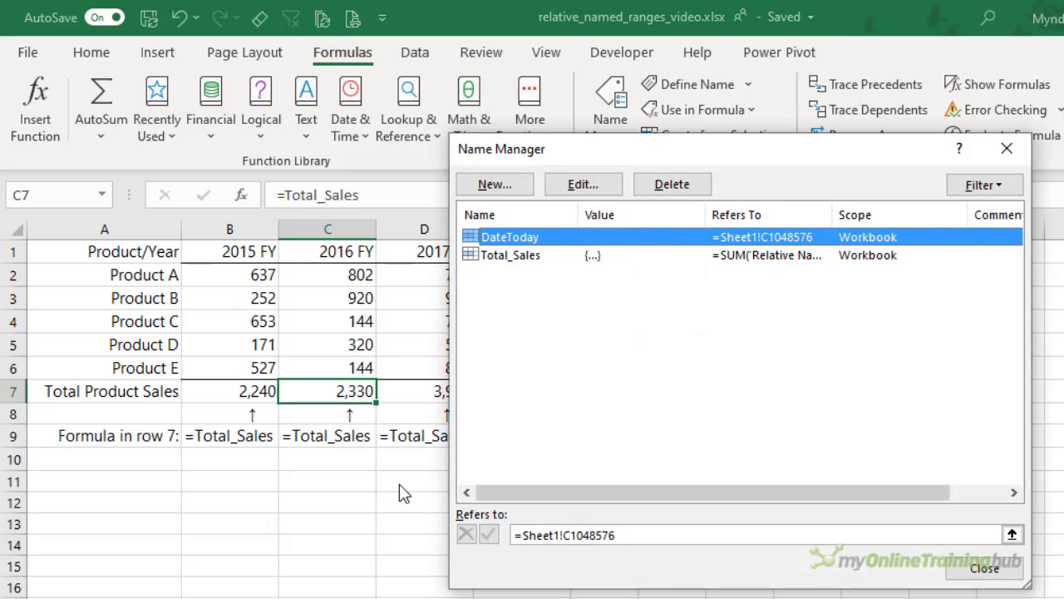
click(522, 255)
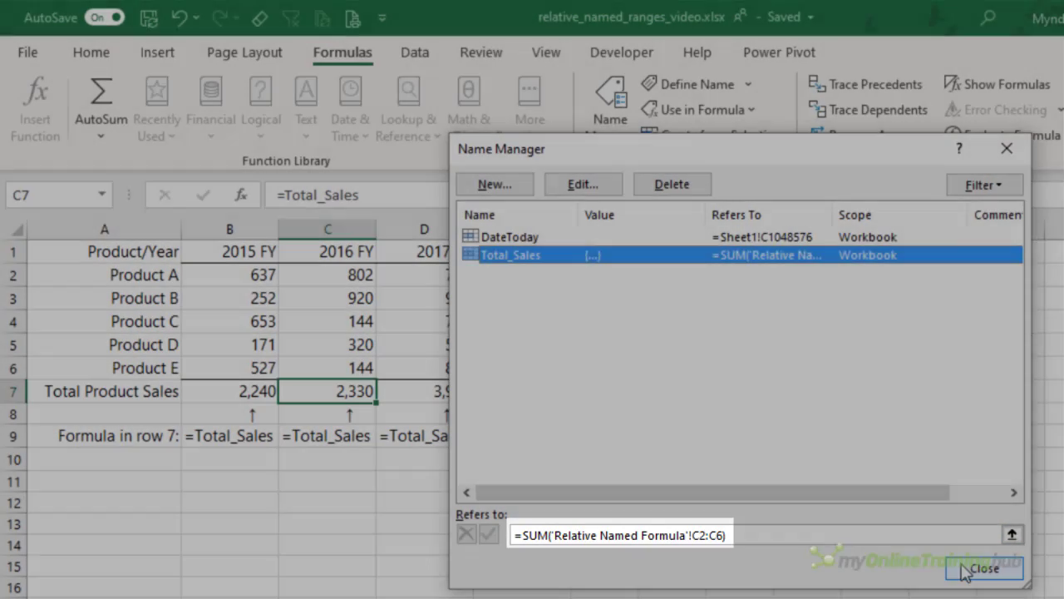
click(985, 568)
- Examine what the Total_Sales name refers to with D7 active
click(440, 401)
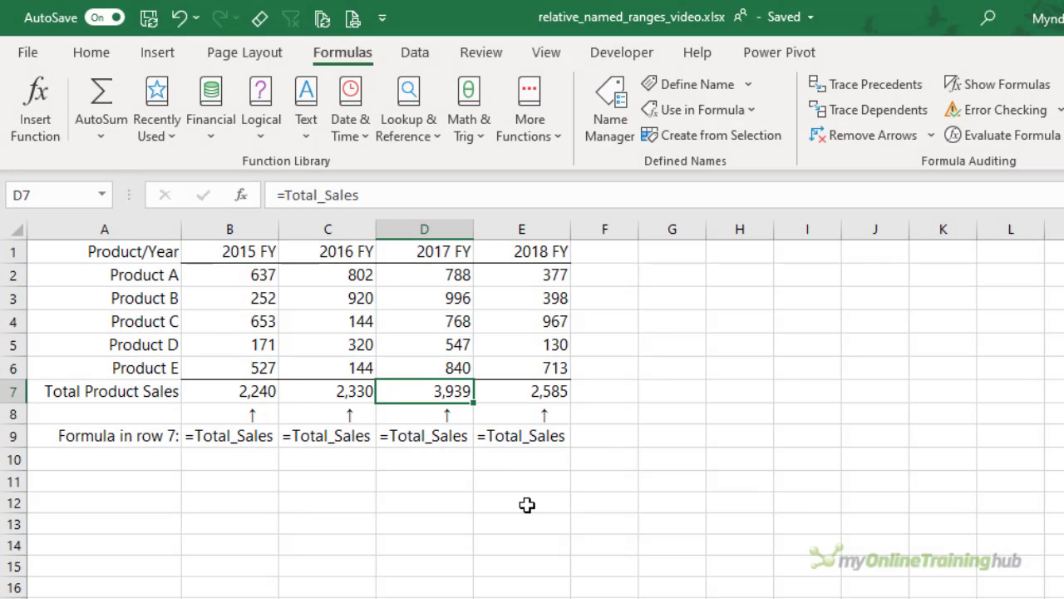
key(ctrl+F3)
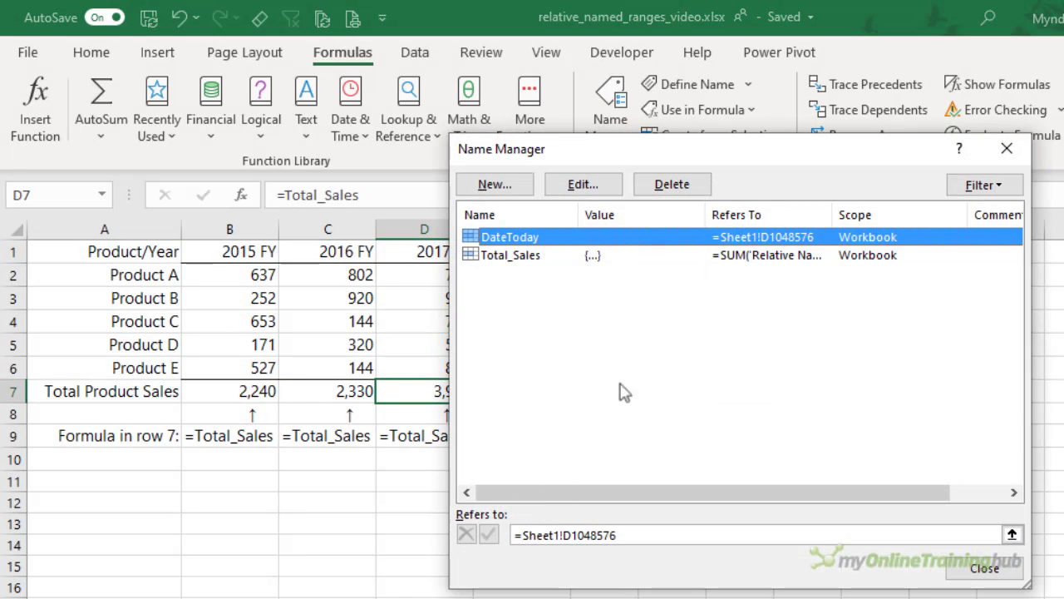
click(714, 256)
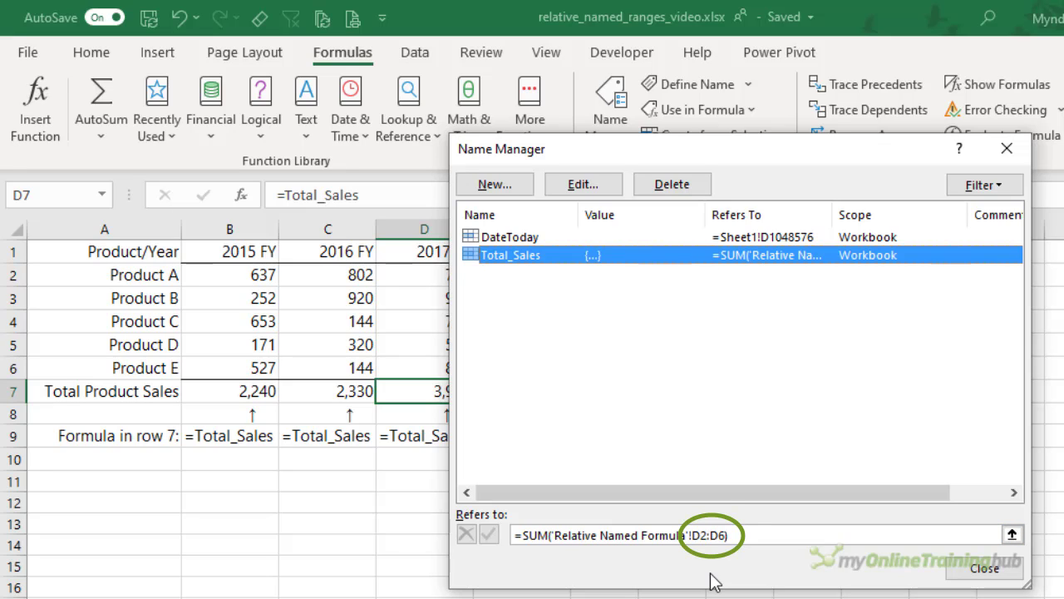
click(982, 569)
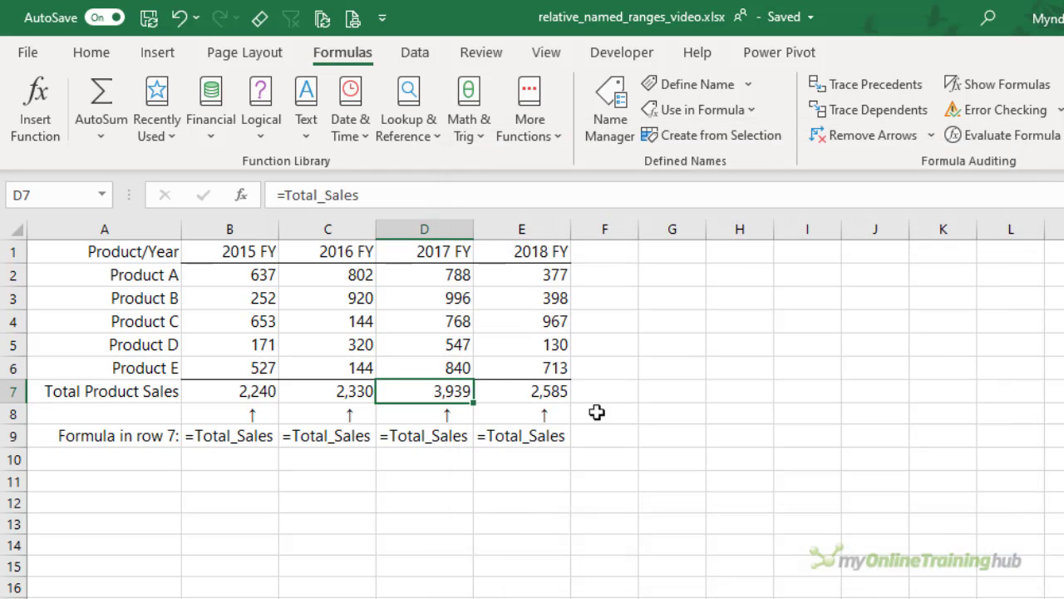
- Examine what the Total_Sales name refers to with E7 active
click(533, 389)
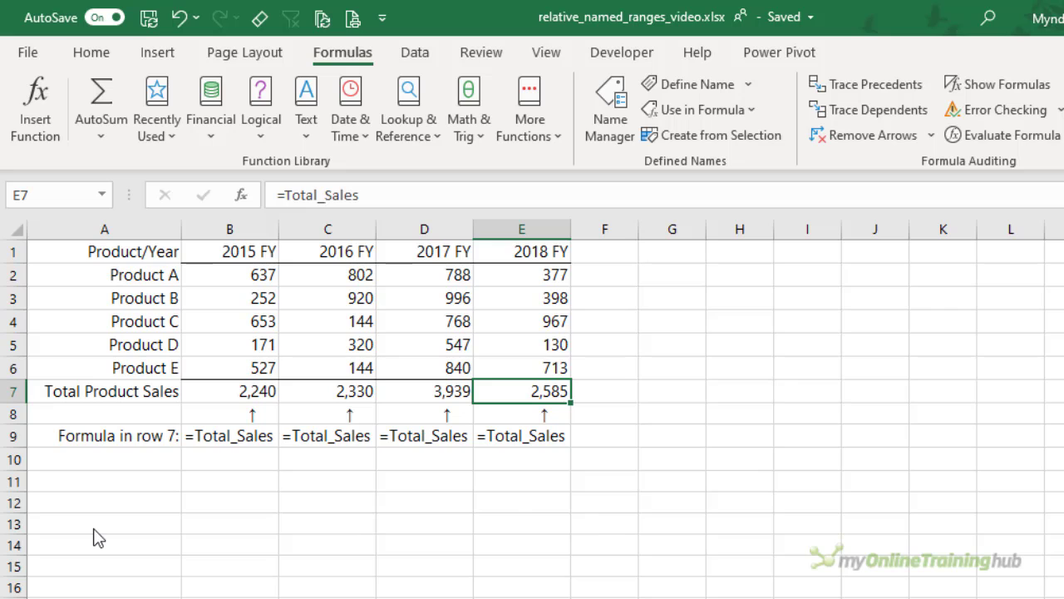
key(ctrl+F3)
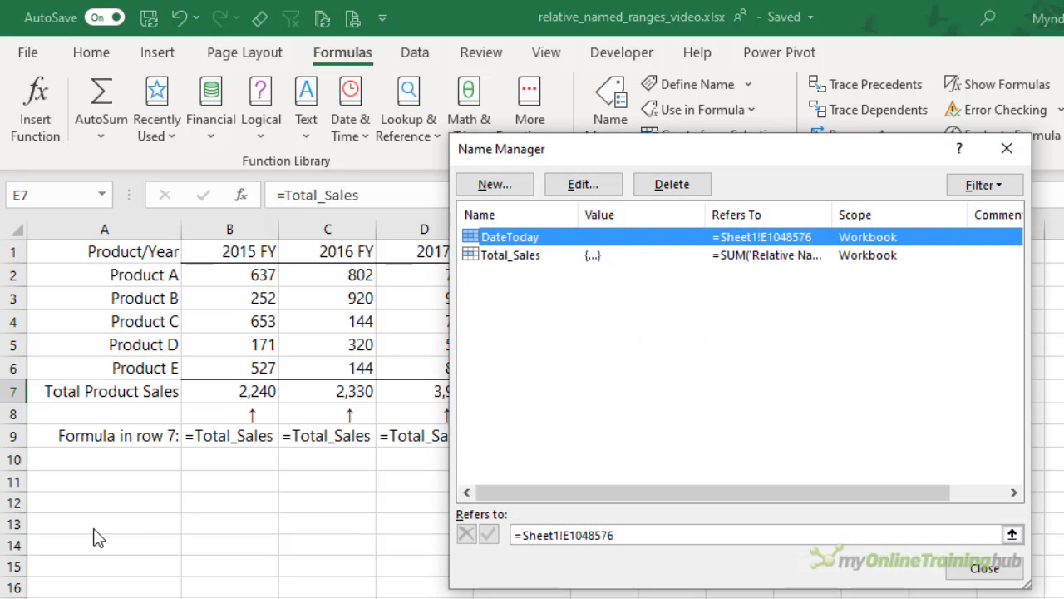
click(548, 258)
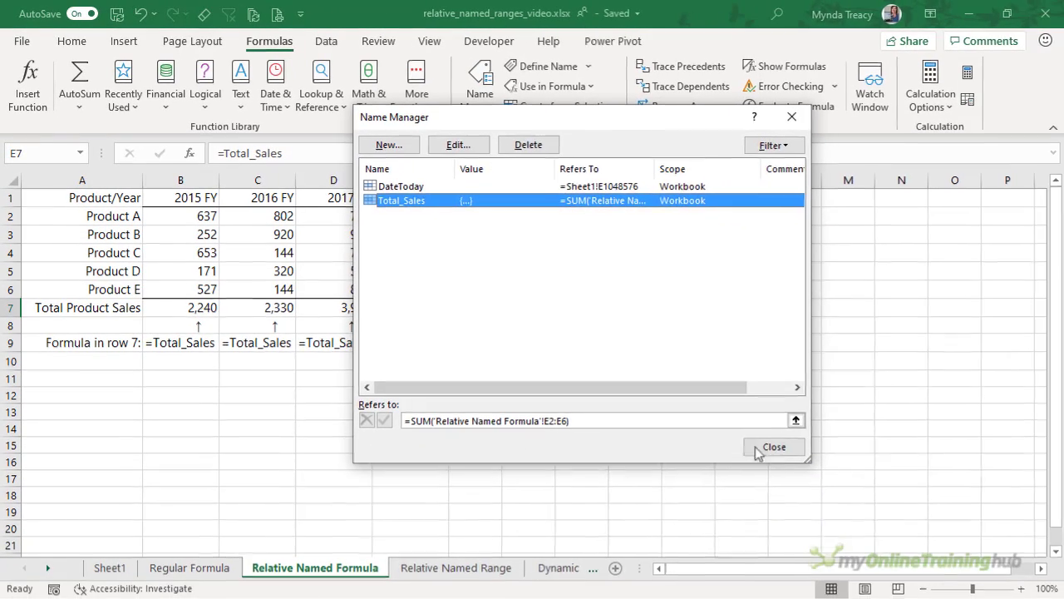
click(985, 568)
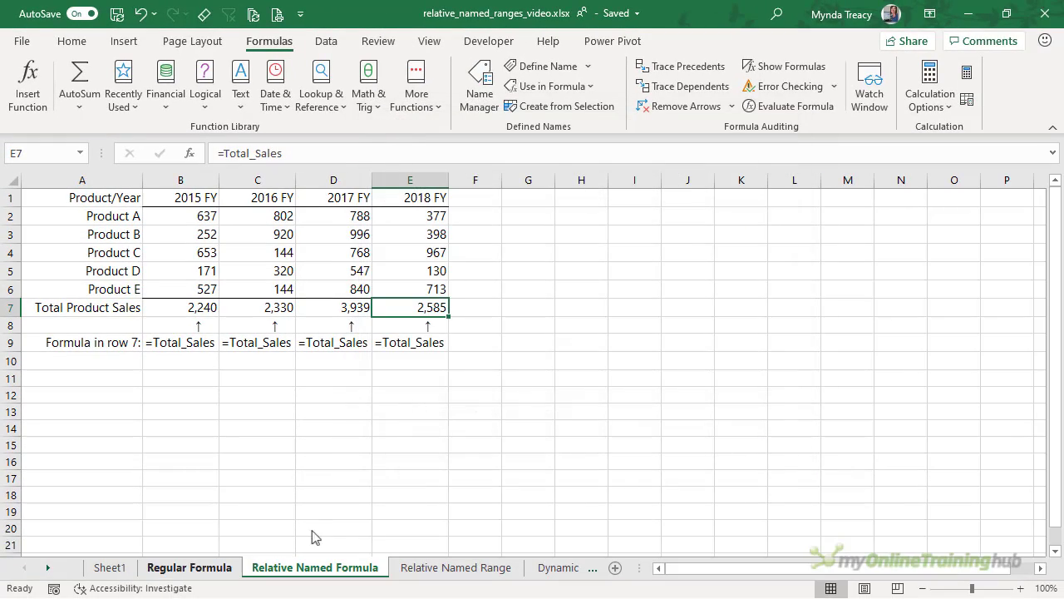
- Enter =Total_Sales in cell B7 of Sheet1 and reselect the cell to check its result
click(111, 567)
click(111, 304)
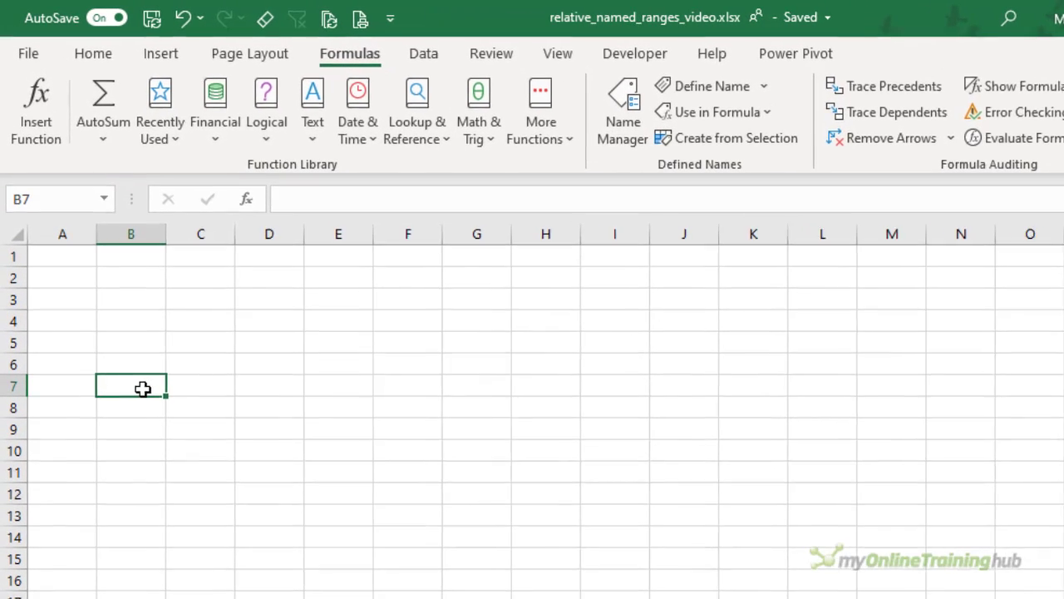
text(=tota)
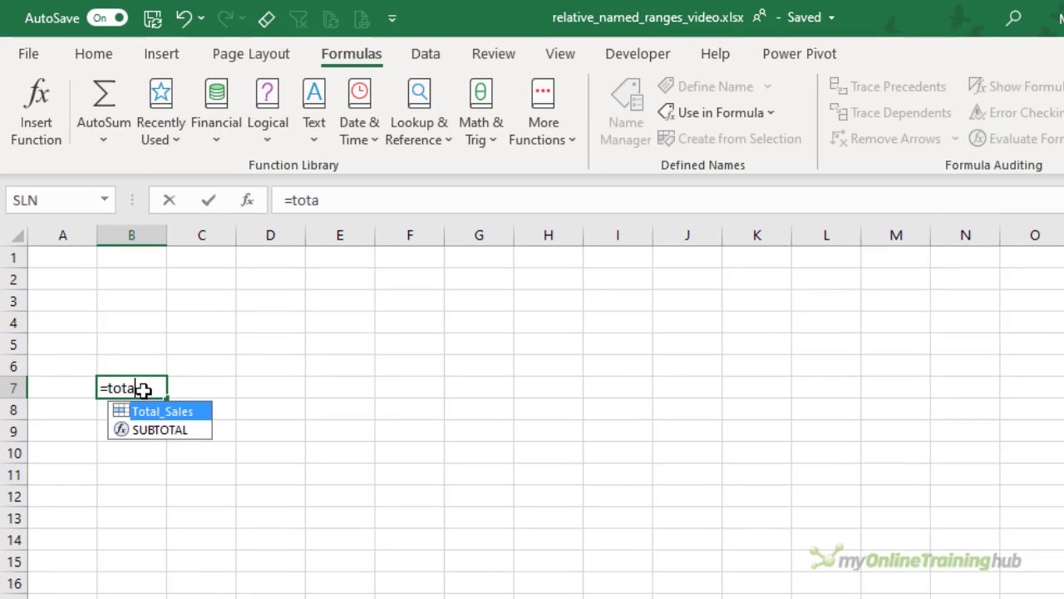
key(Tab)
key(Return)
click(145, 387)
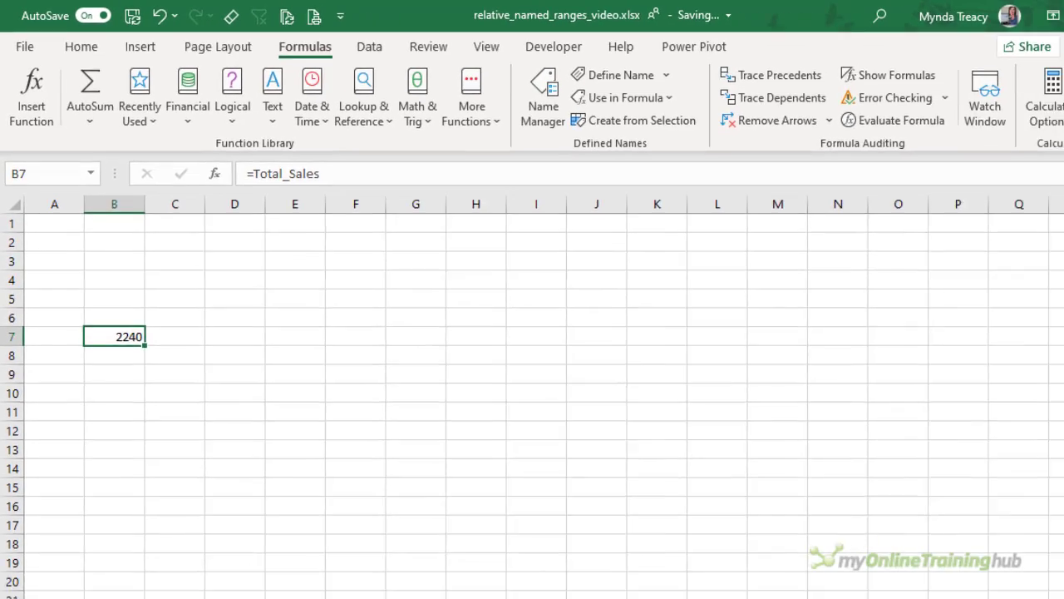
- With B7 active on the Relative Named Formula sheet, redefine Total_Sales as =SUM(!B2:B6) and check the result on Sheet1
click(291, 573)
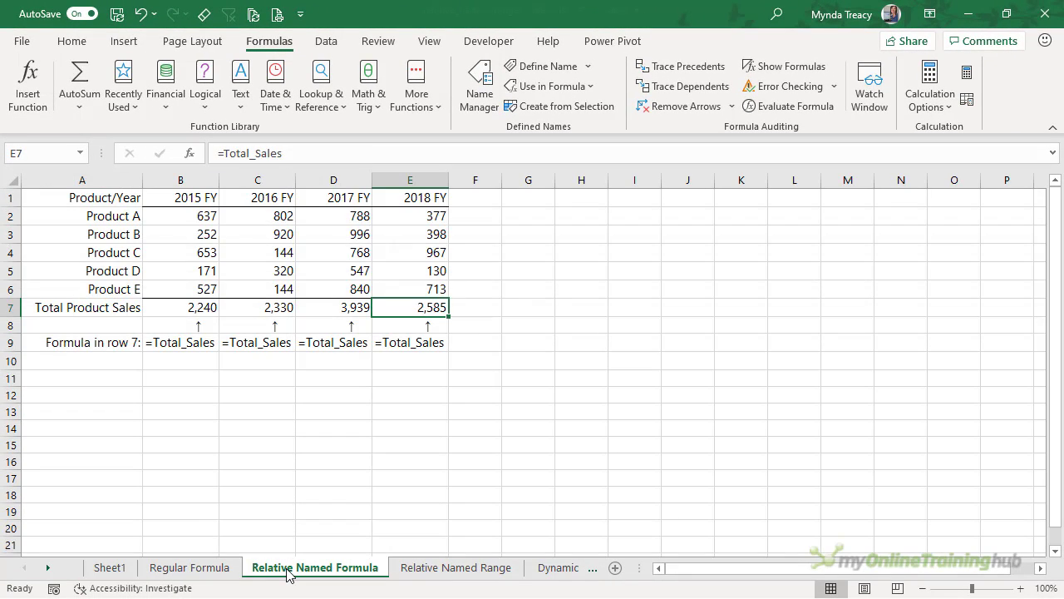
drag(197, 217, 197, 291)
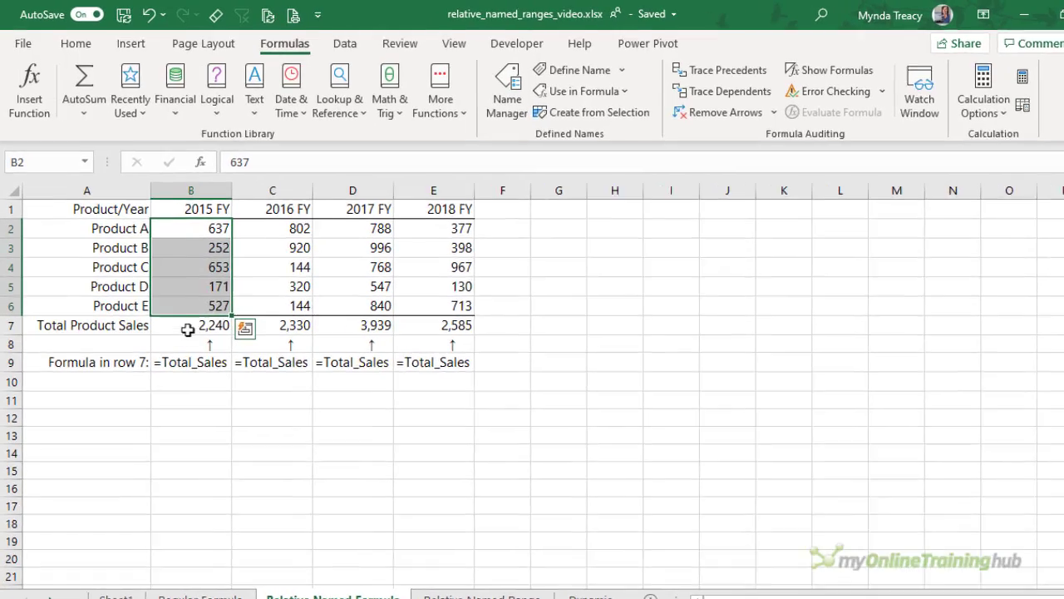
click(188, 308)
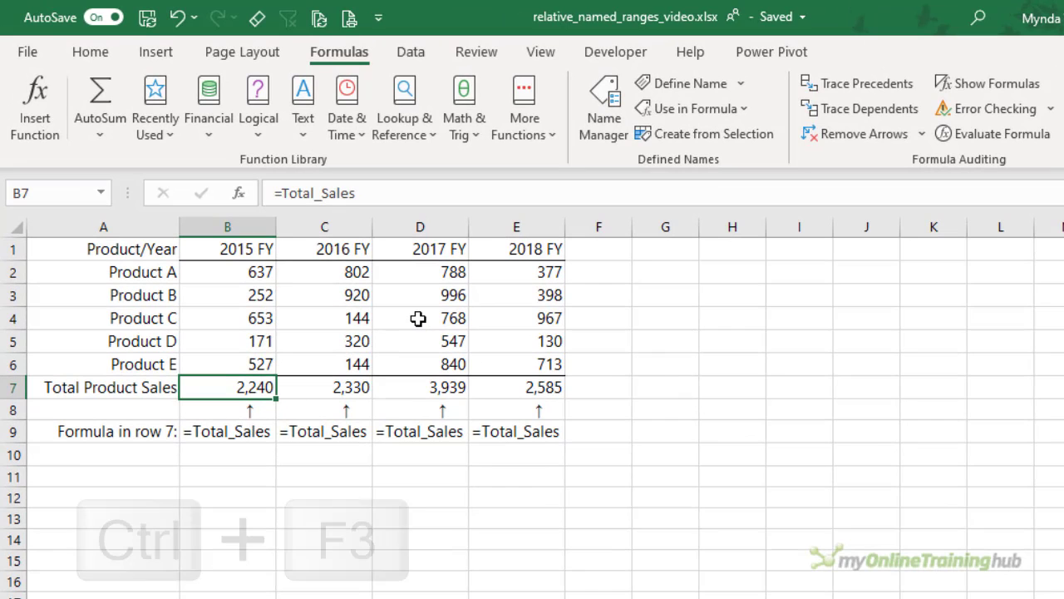
key(ctrl+F3)
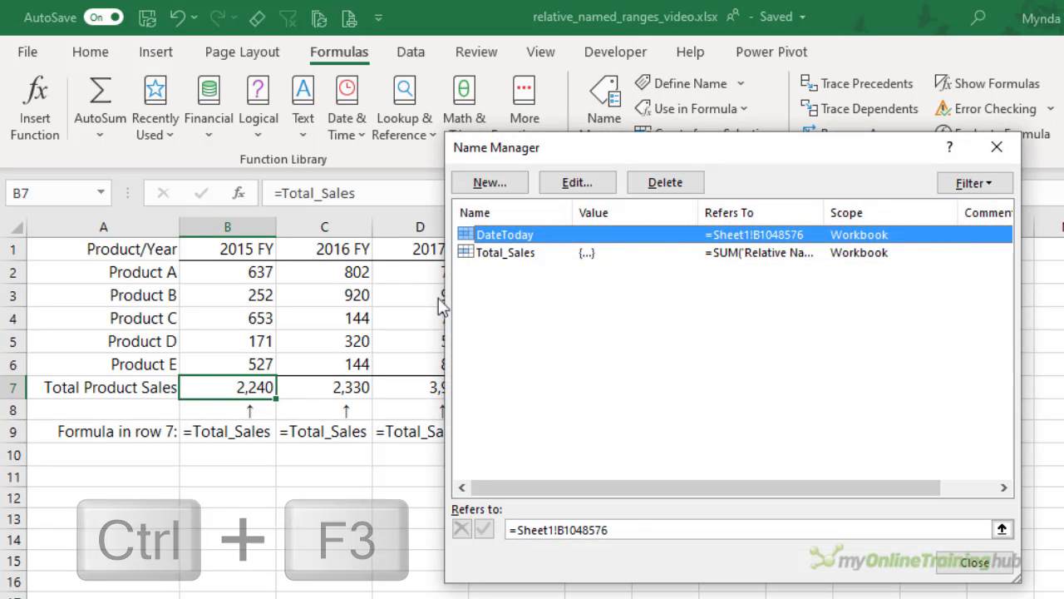
click(486, 253)
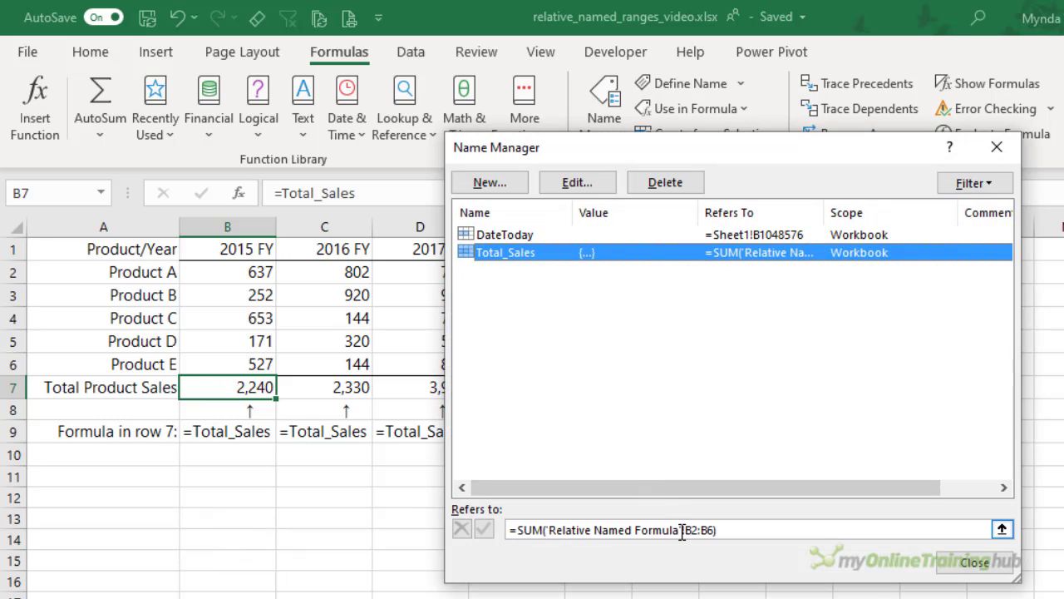
drag(682, 533, 544, 532)
key(Delete)
key(Delete)
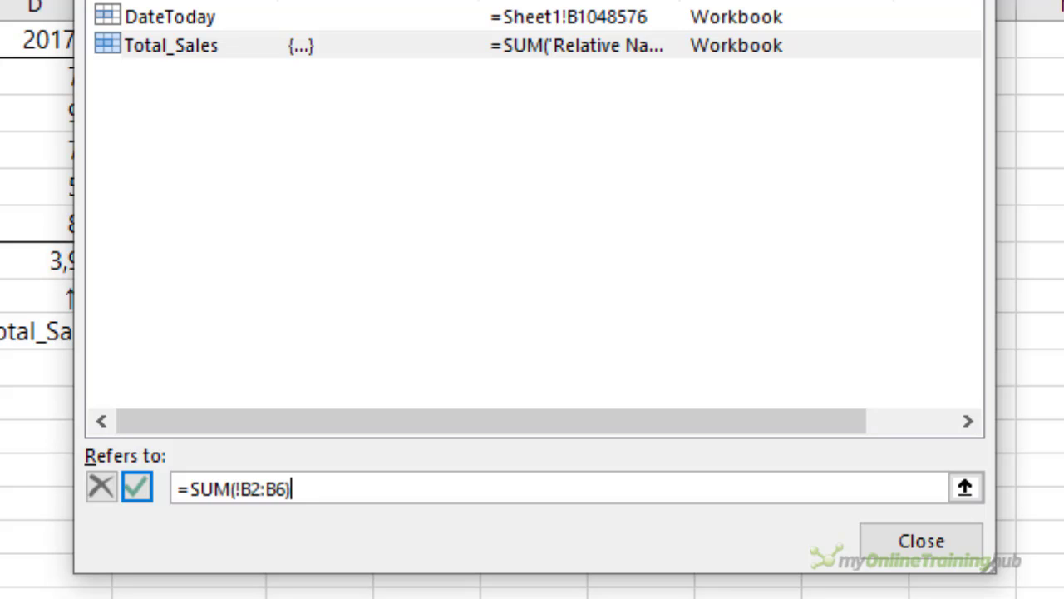
click(958, 540)
click(379, 360)
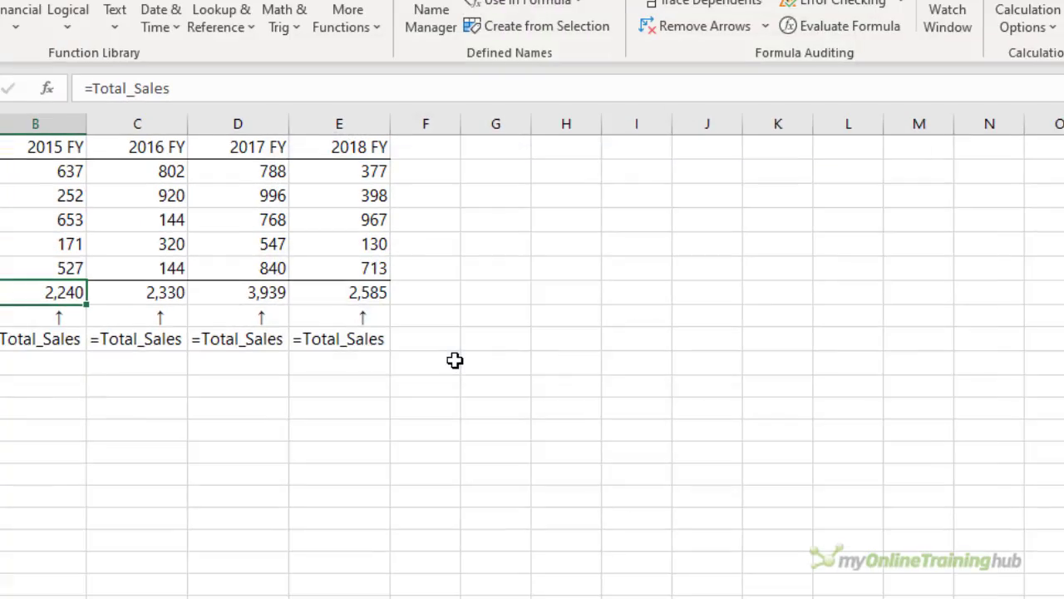
click(125, 572)
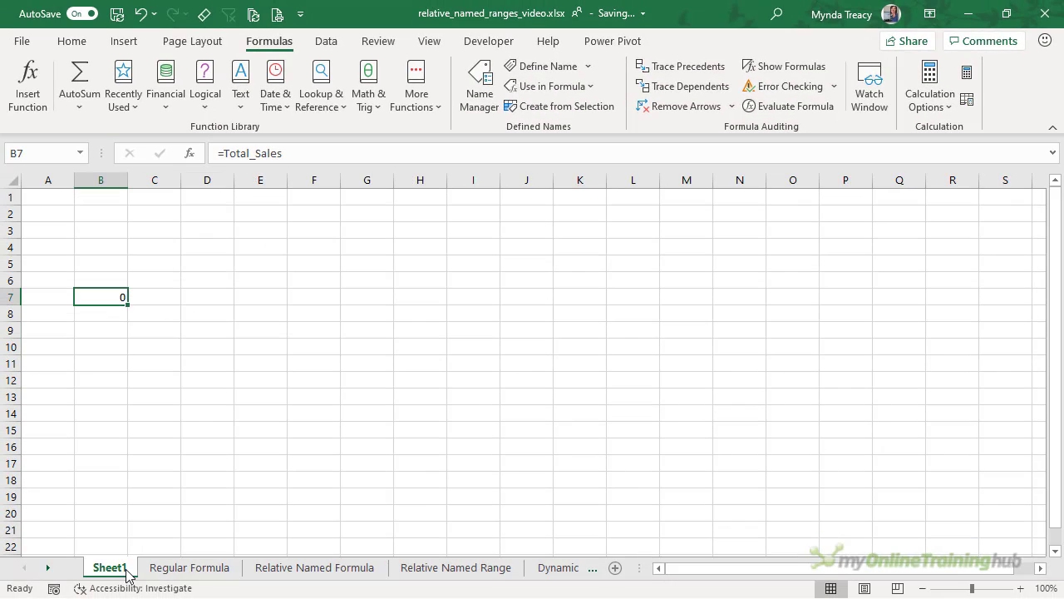
- Fill B2:B6 of Sheet1 with 100 and reselect B7 to check its Total_Sales result against the range above
drag(105, 278, 105, 227)
text(100)
key(ctrl+Return)
click(125, 298)
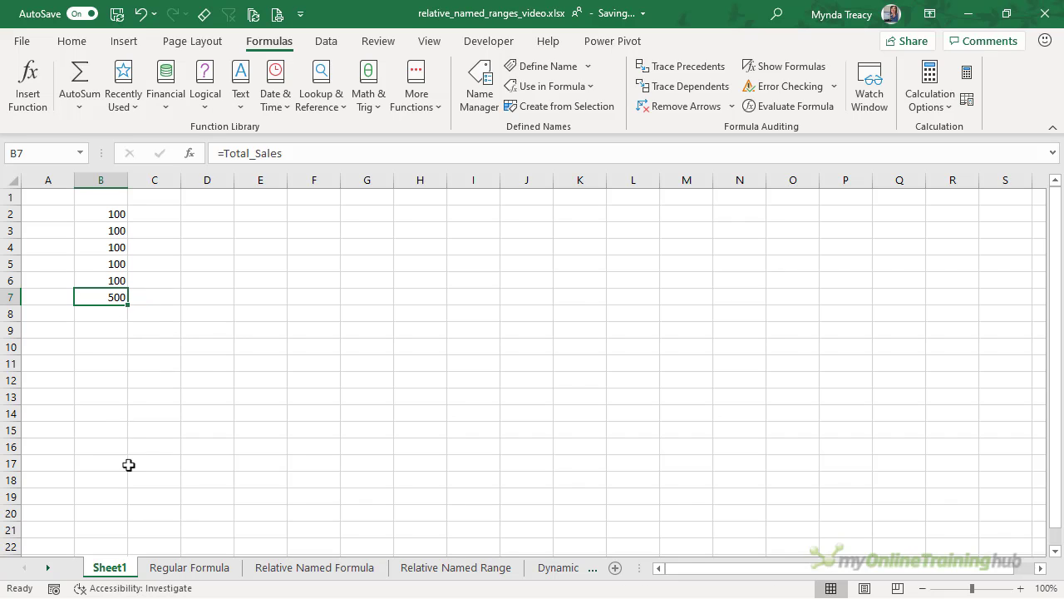
drag(91, 278, 95, 211)
click(100, 294)
- On the Relative Named Formula sheet, review B2:B6 and examine the Total_Sales definition with B7 active
click(288, 566)
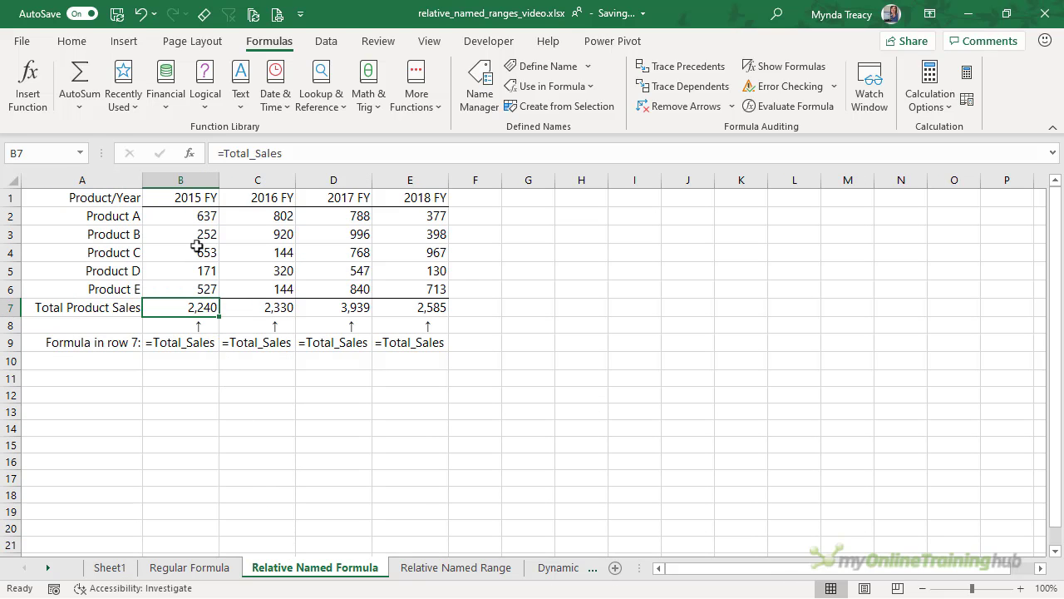
drag(193, 218, 191, 288)
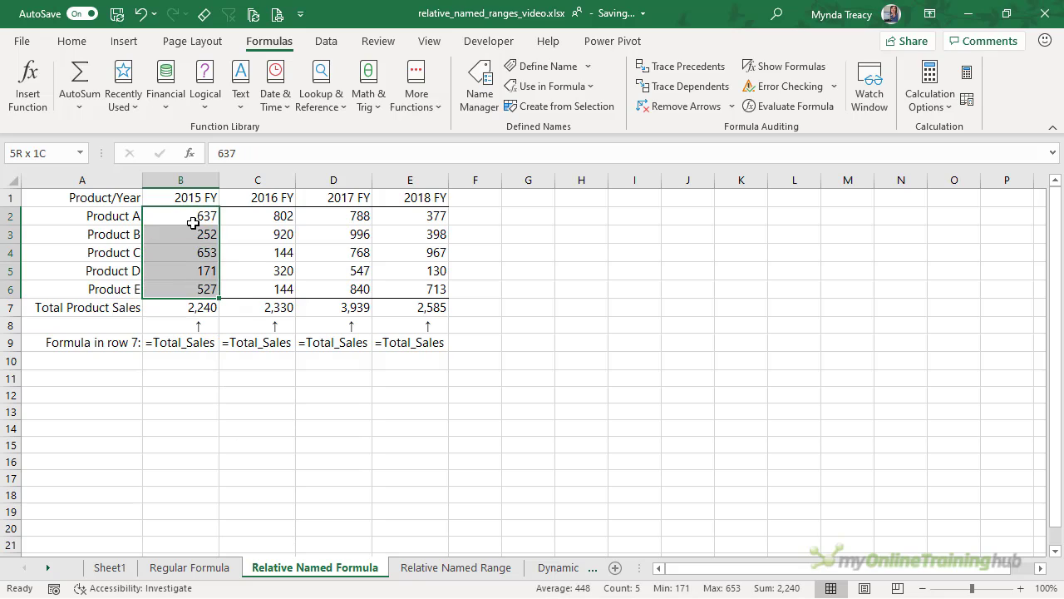
click(180, 310)
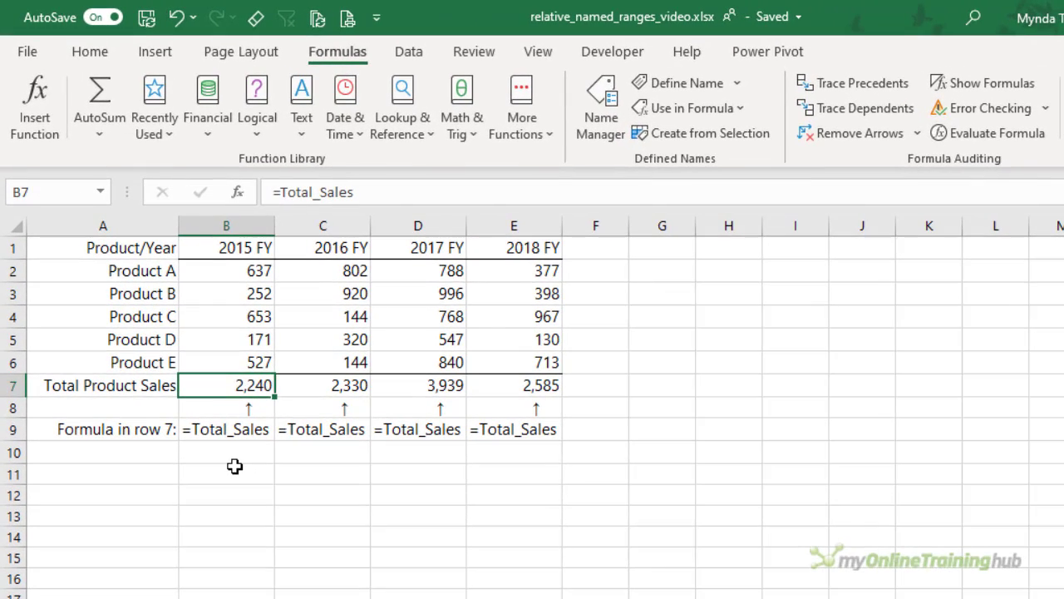
key(ctrl+F3)
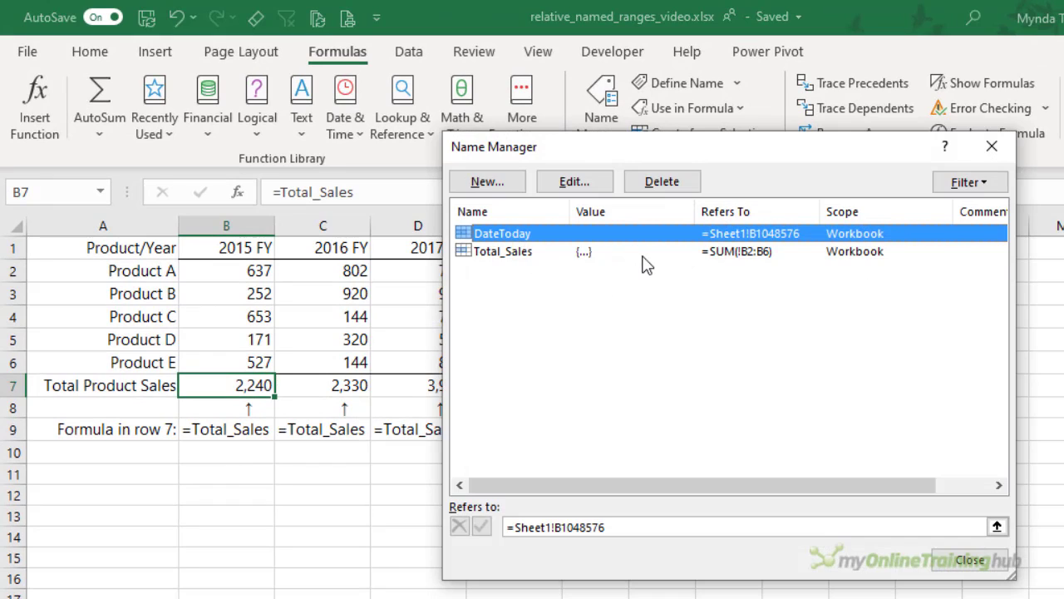
click(644, 253)
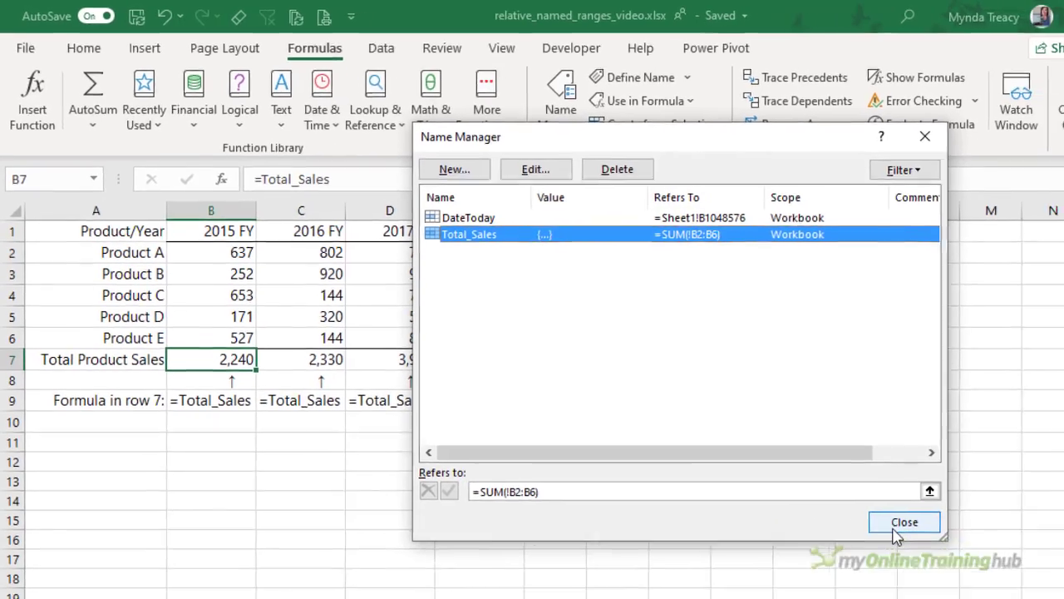
click(901, 524)
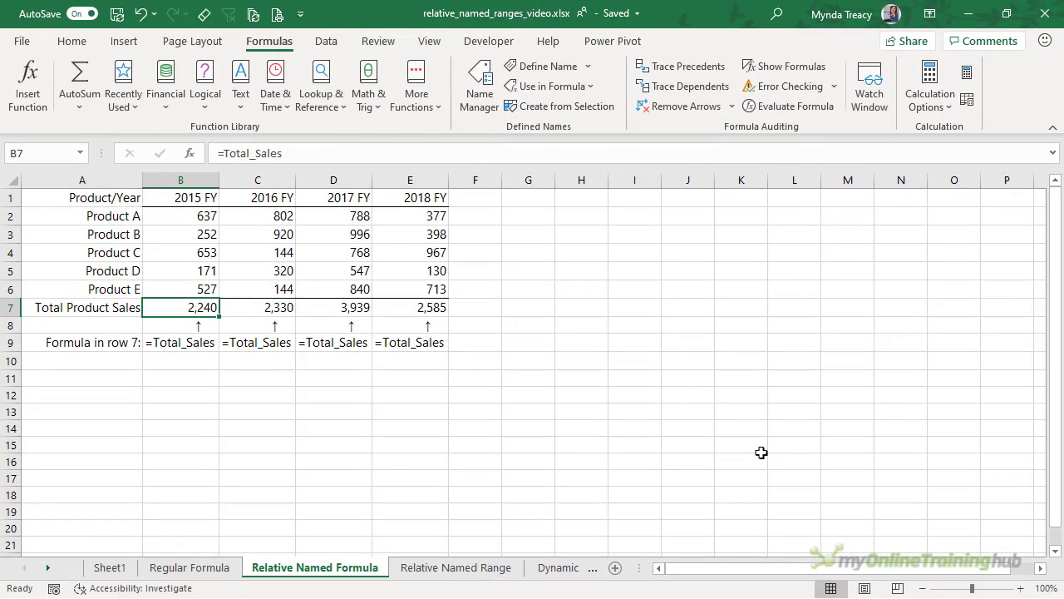
- On the Relative Named Range sheet, compare the product sales ranges B2:B6 and C2:C6 with their empty total cells
click(437, 570)
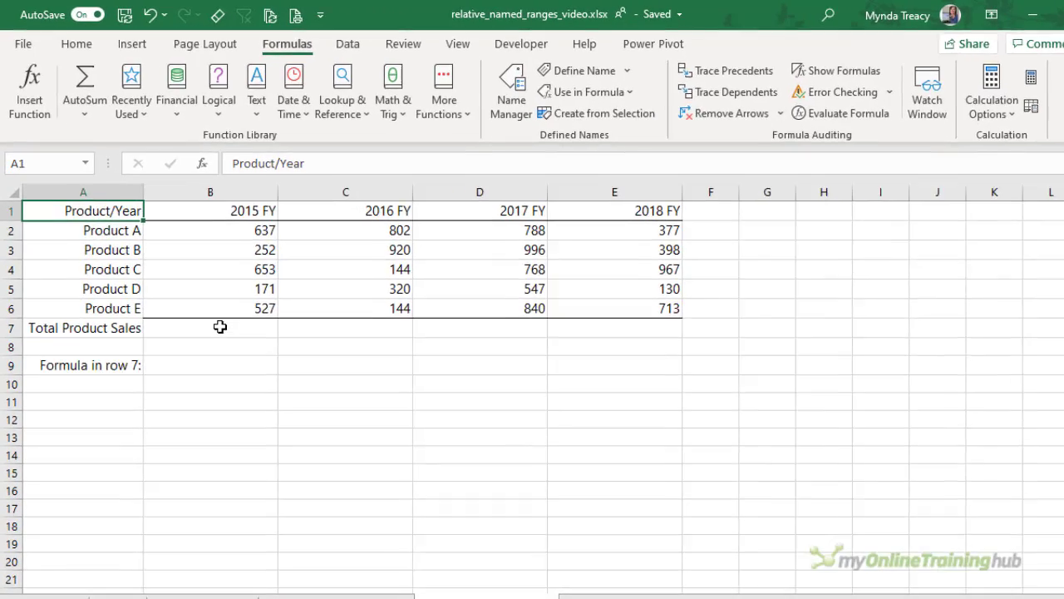
click(208, 308)
click(200, 216)
drag(247, 270, 252, 355)
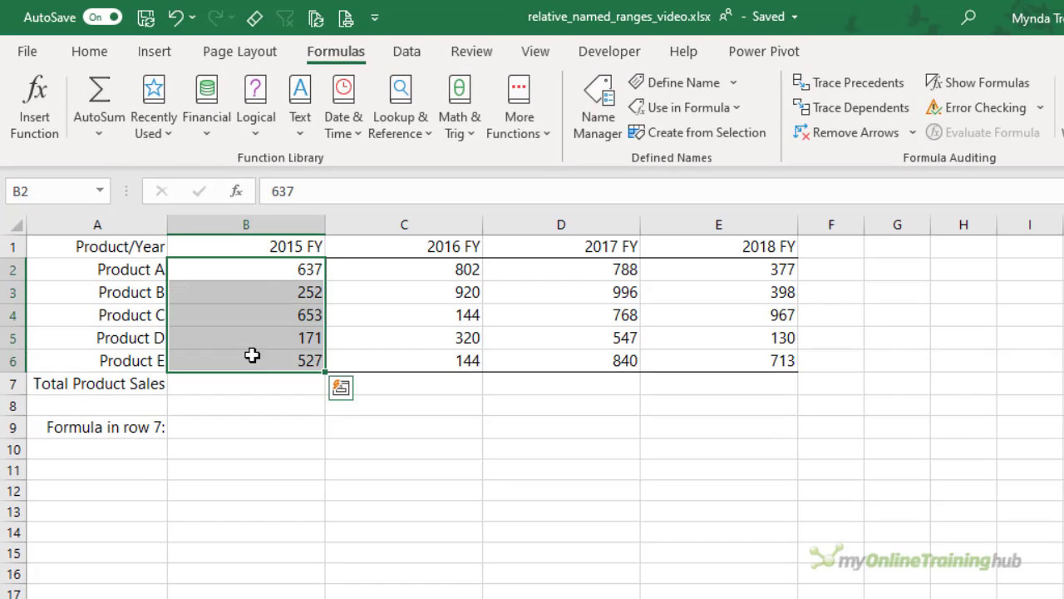
click(377, 381)
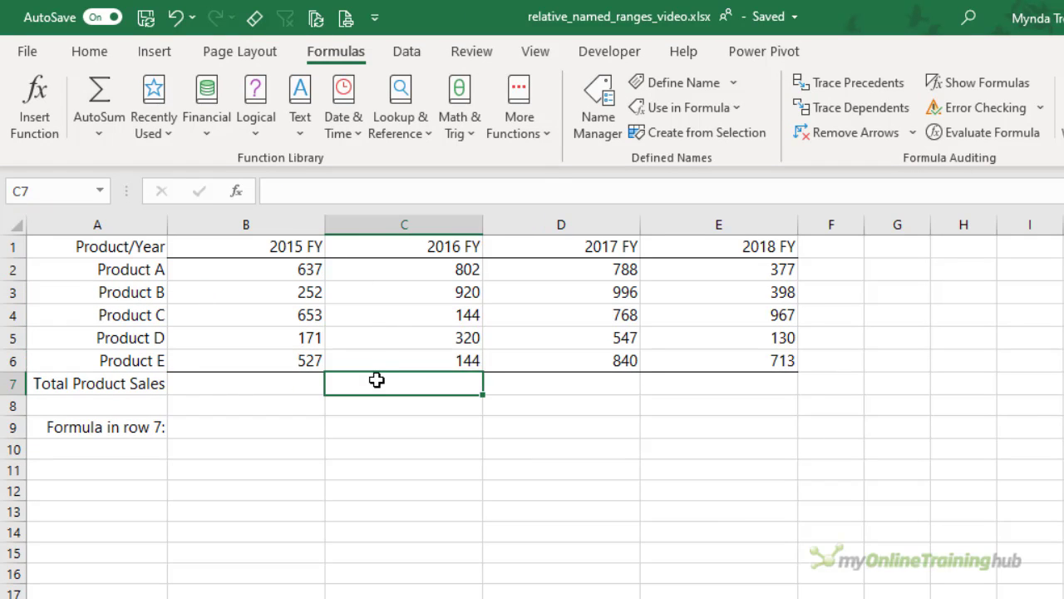
drag(404, 271, 416, 356)
- With B7 active, define the workbook name Product_Sales with the relative reference ='Relative Named Range'!B2:B6
click(252, 386)
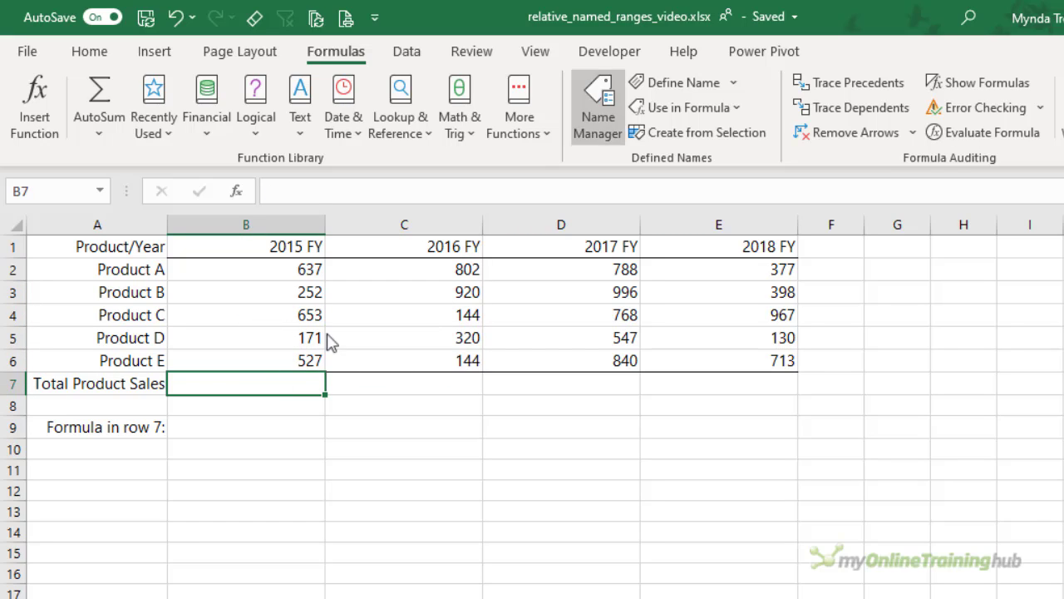
click(670, 86)
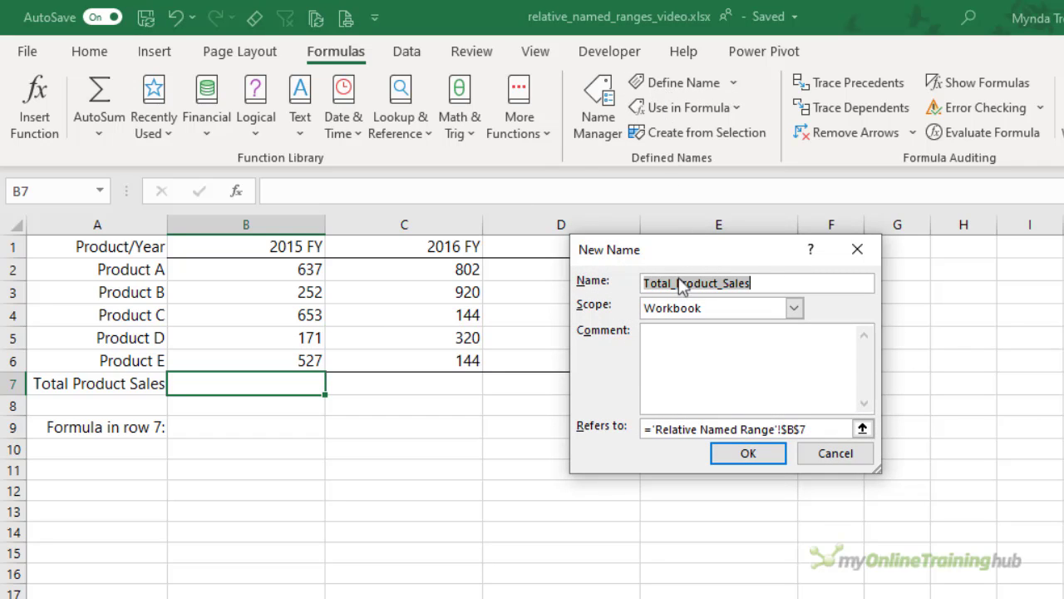
drag(678, 282, 612, 287)
key(Delete)
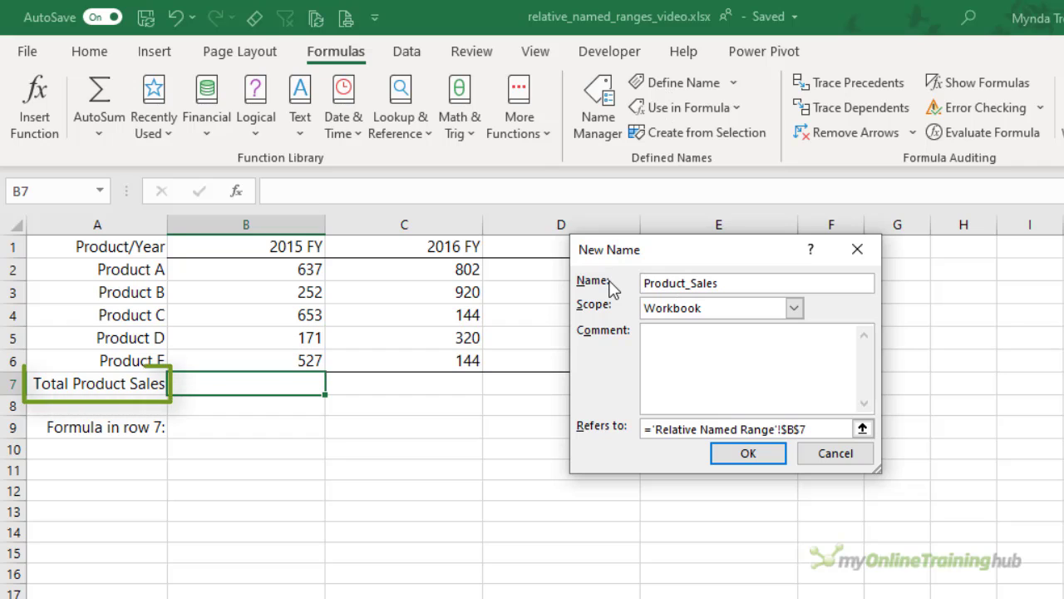
drag(809, 429, 647, 429)
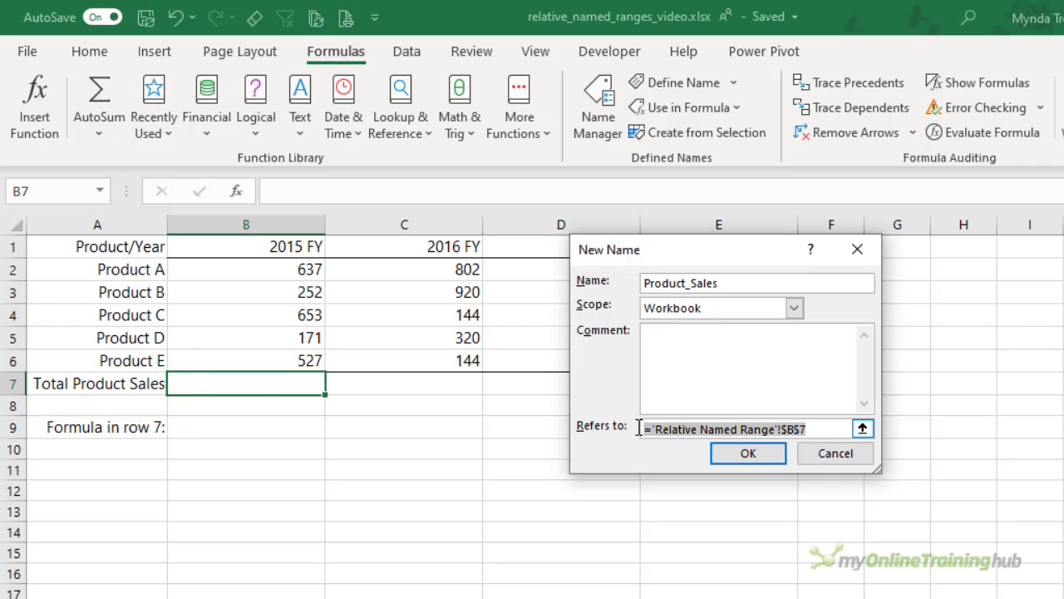
key(Delete)
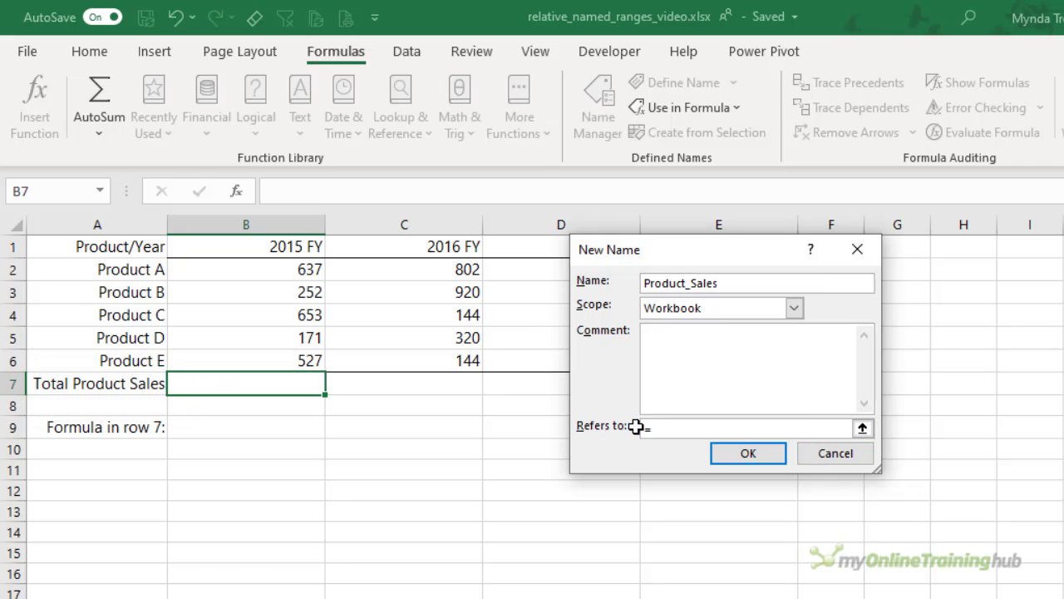
drag(238, 271, 260, 354)
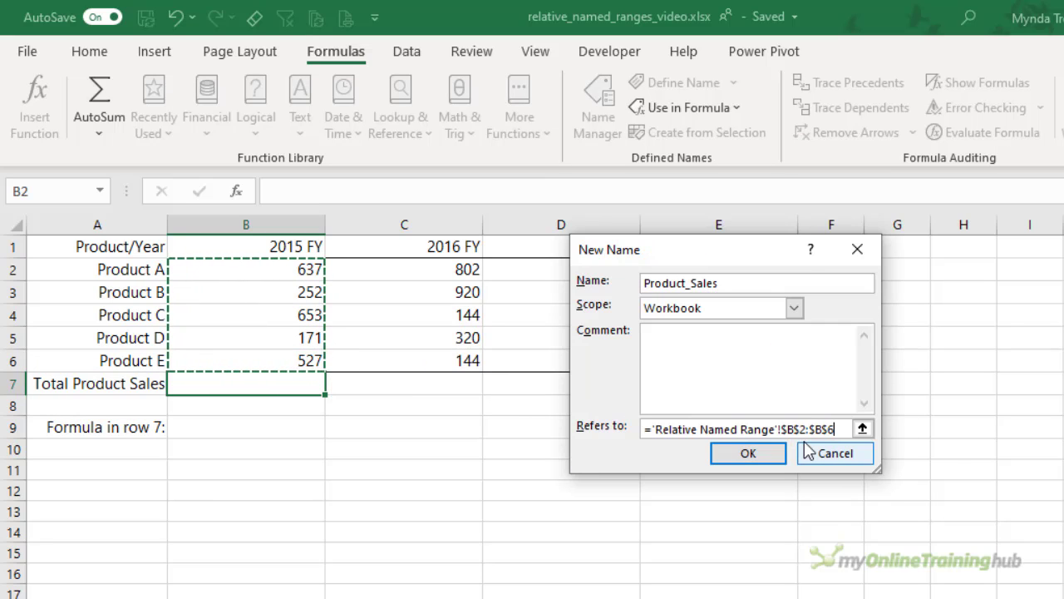
key(F4)
key(F4)
key(F4)
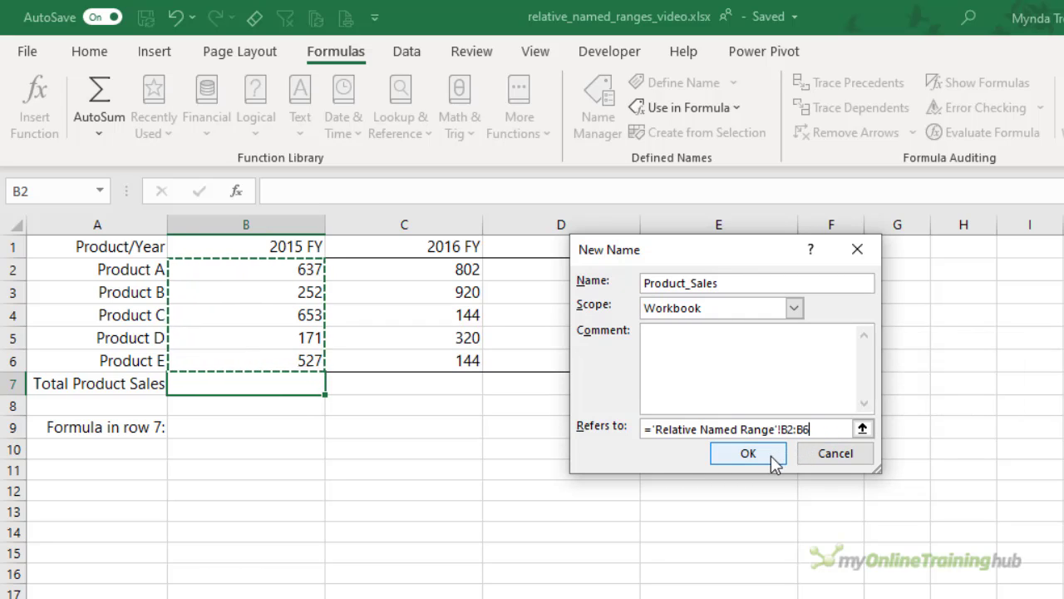
click(773, 456)
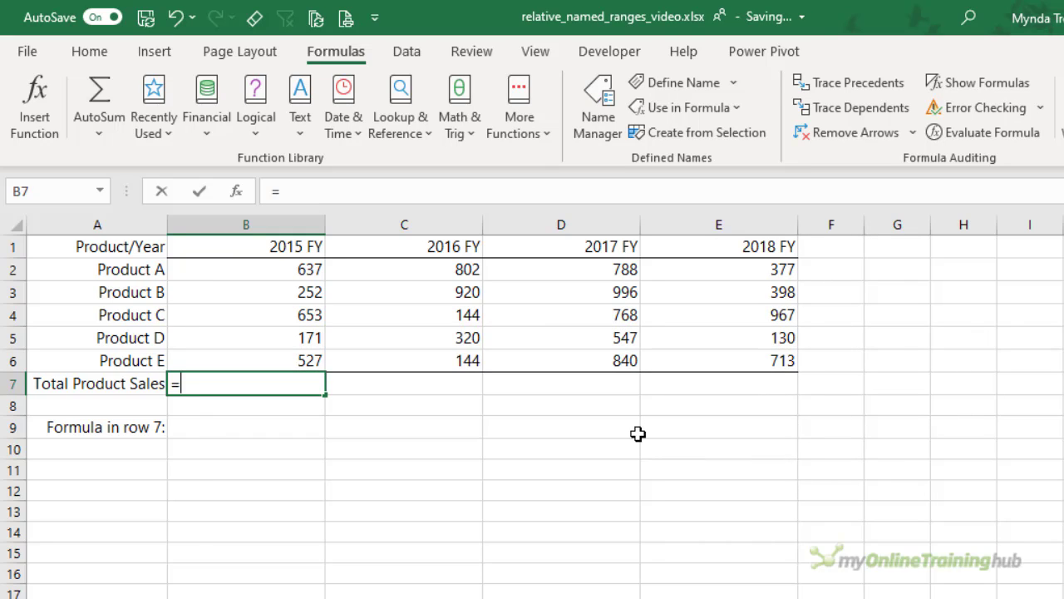
- Enter =SUM(Product_Sales) in B7 as the 2015 FY total
text(=sum)
key(Tab)
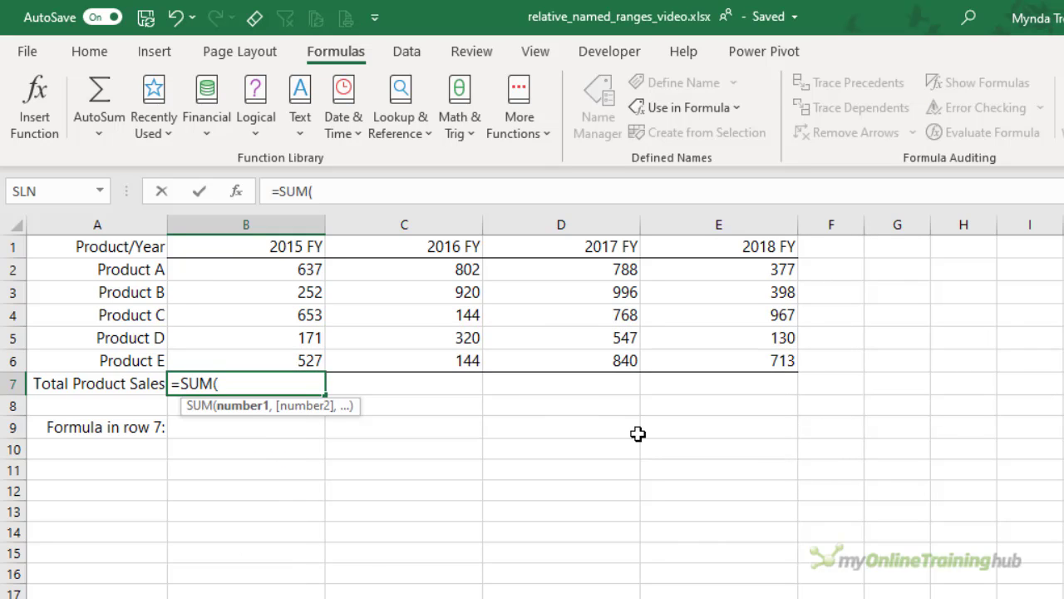
text(prod)
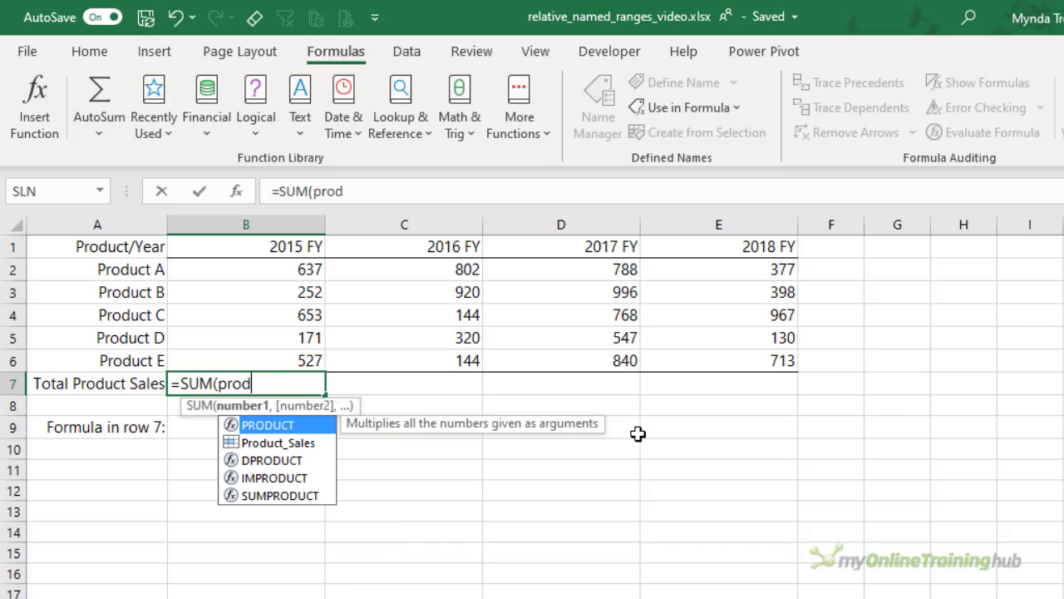
key(Down)
key(Tab)
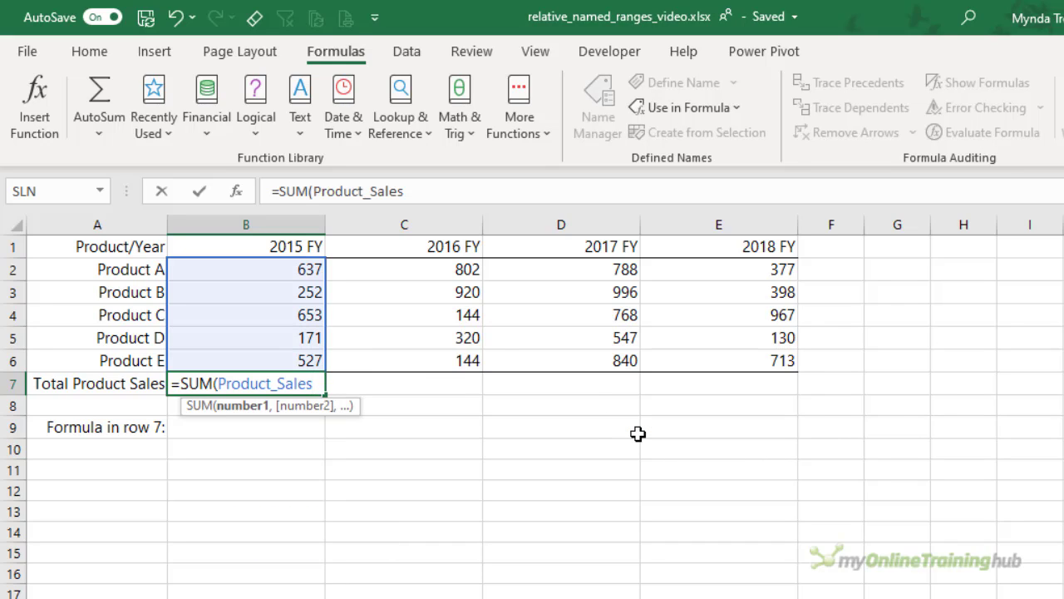
text())
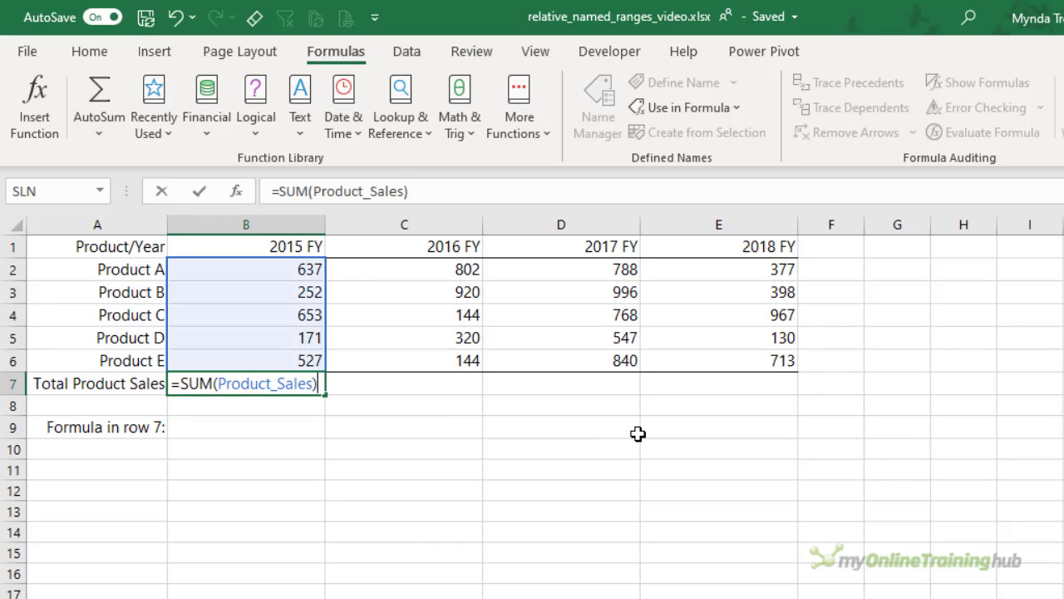
key(Return)
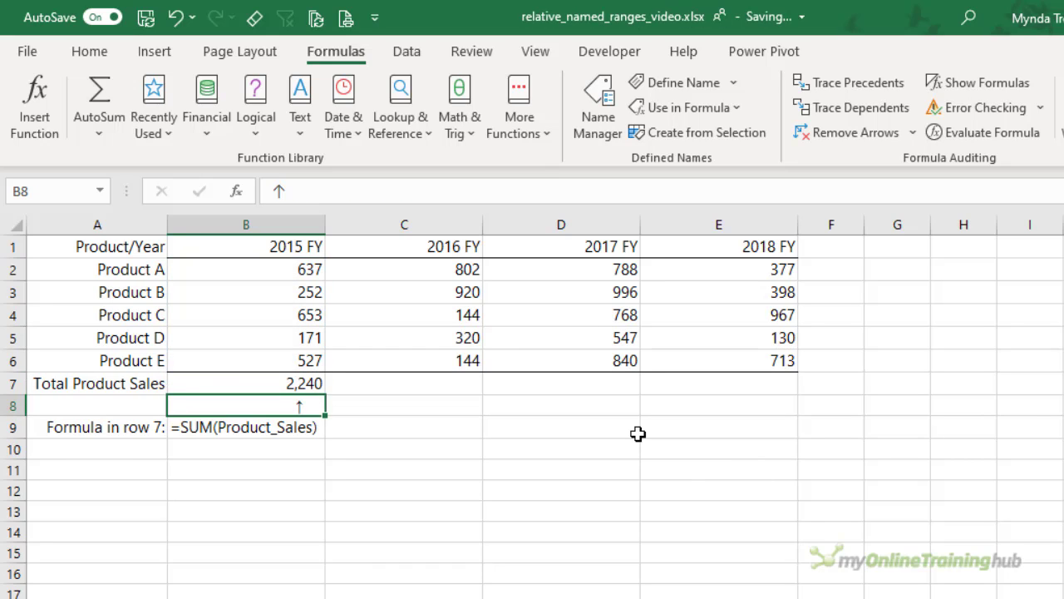
- Copy the B7 total formula across to C7:E7
key(Up)
key(ctrl+c)
key(Right)
key(shift+Right)
key(shift+Right)
key(ctrl+v)
key(Escape)
- Inspect which cells Product_Sales refers to in the C7, D7 and E7 formulas, and return to B7
key(Left)
key(Right)
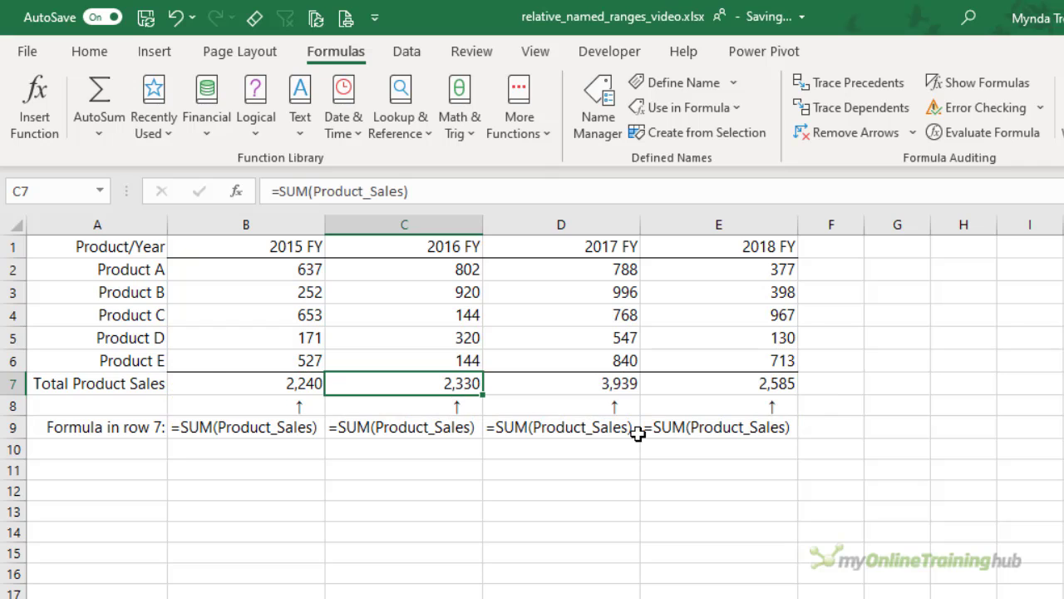
key(F2)
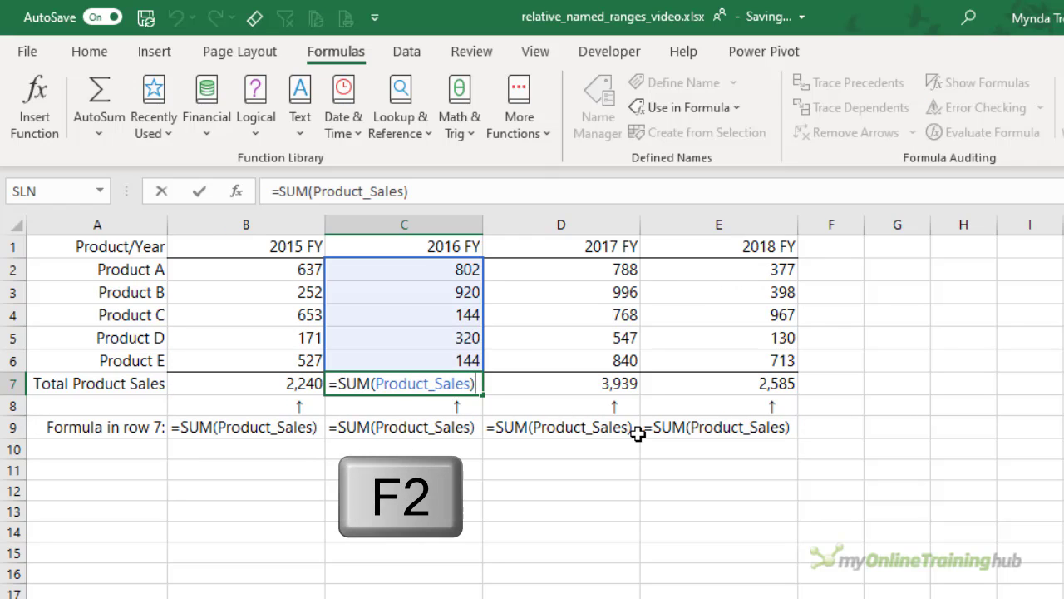
key(Escape)
key(Right)
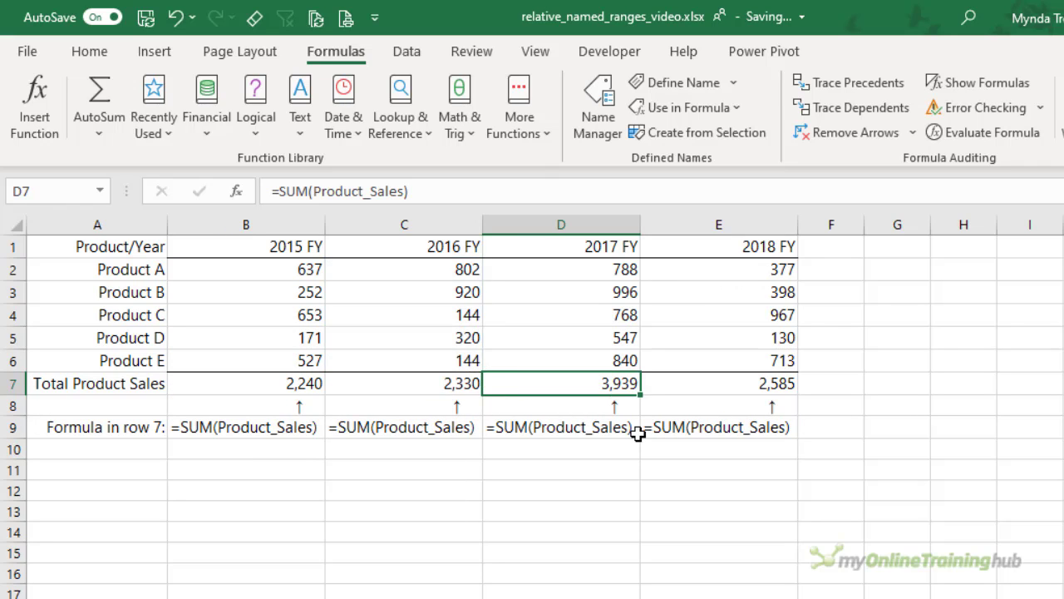
key(F2)
key(Escape)
key(Right)
key(F2)
key(Escape)
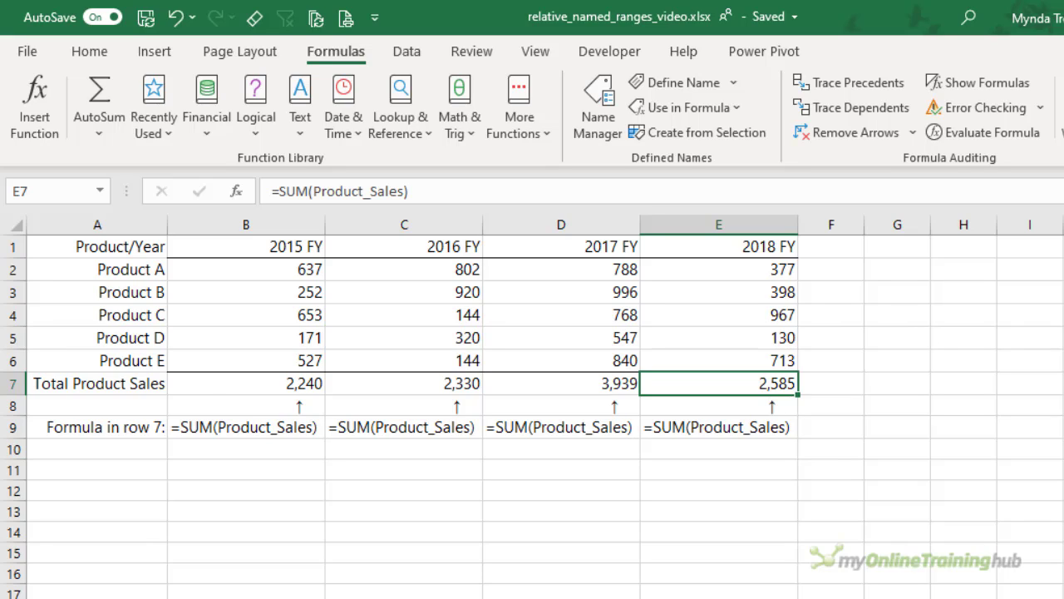
click(206, 384)
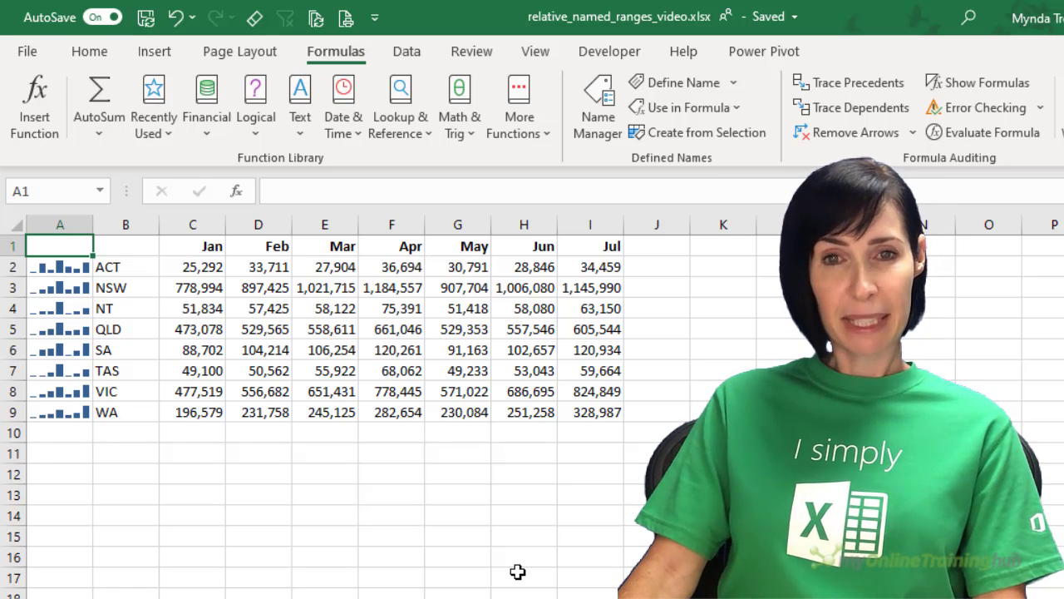
- Examine the data range and location range of the sparkline group in column A, leaving them unchanged
click(66, 267)
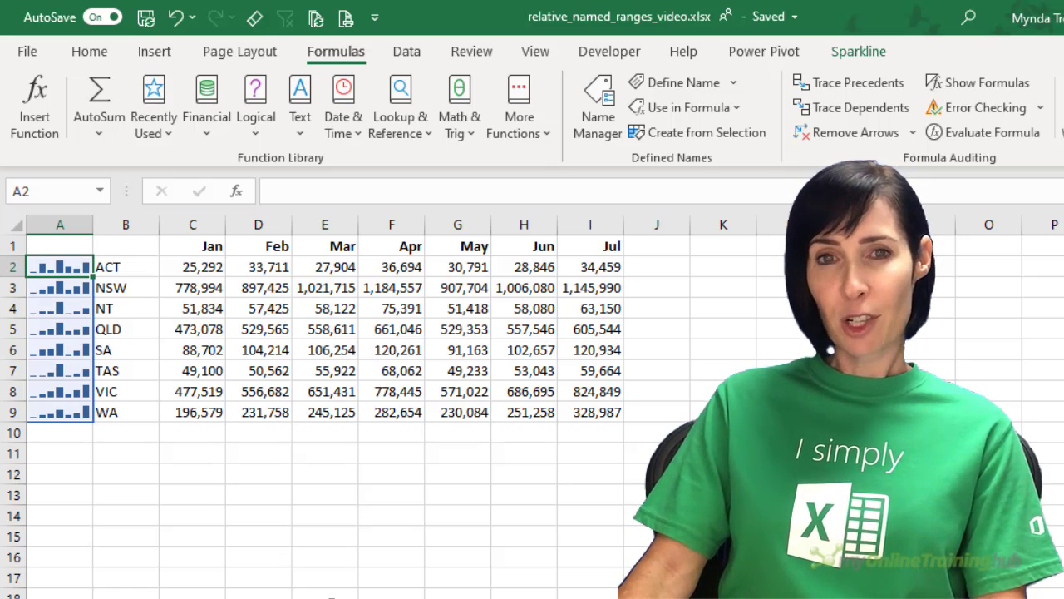
click(859, 52)
click(42, 116)
click(39, 108)
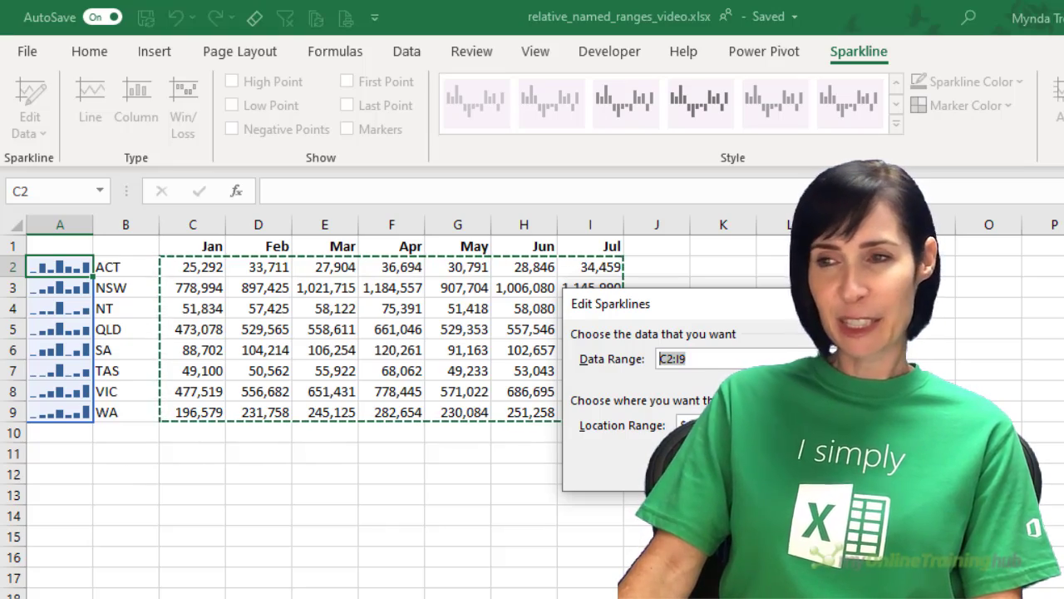
click(853, 481)
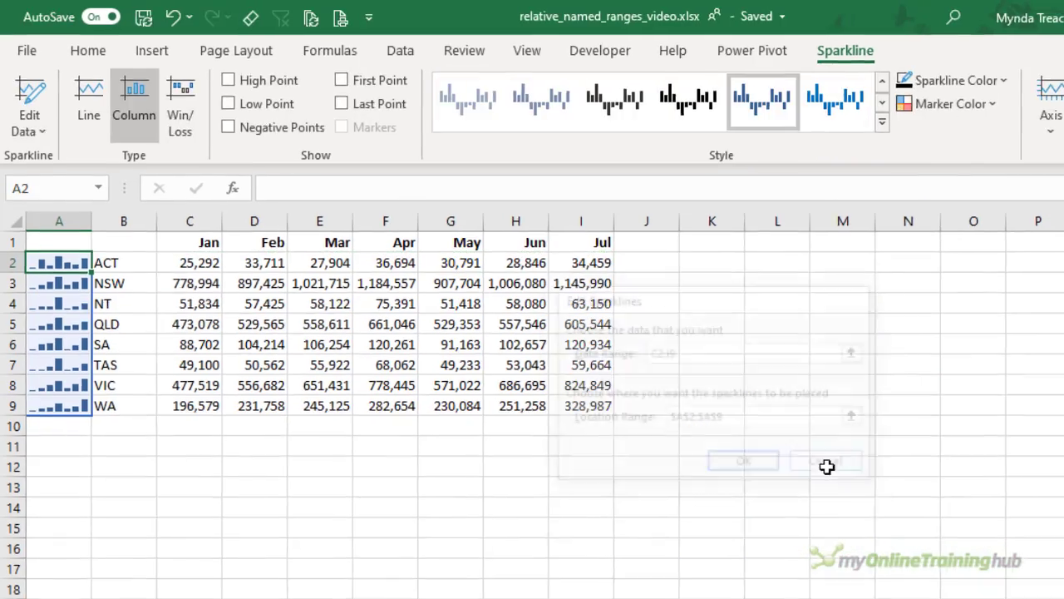
- Clear the column sparklines from A2:A9
drag(59, 267, 52, 367)
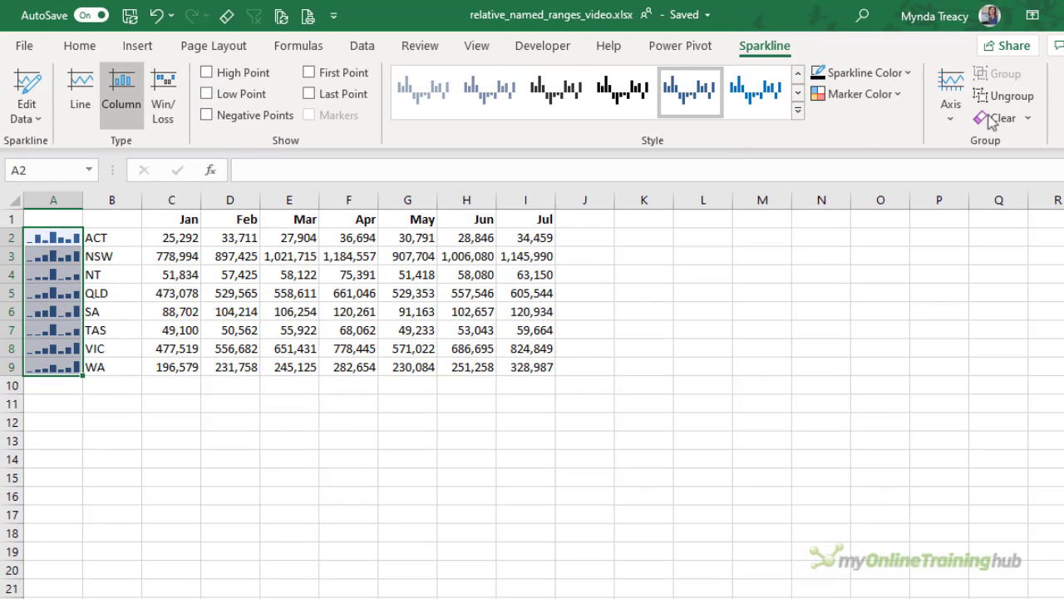
click(995, 118)
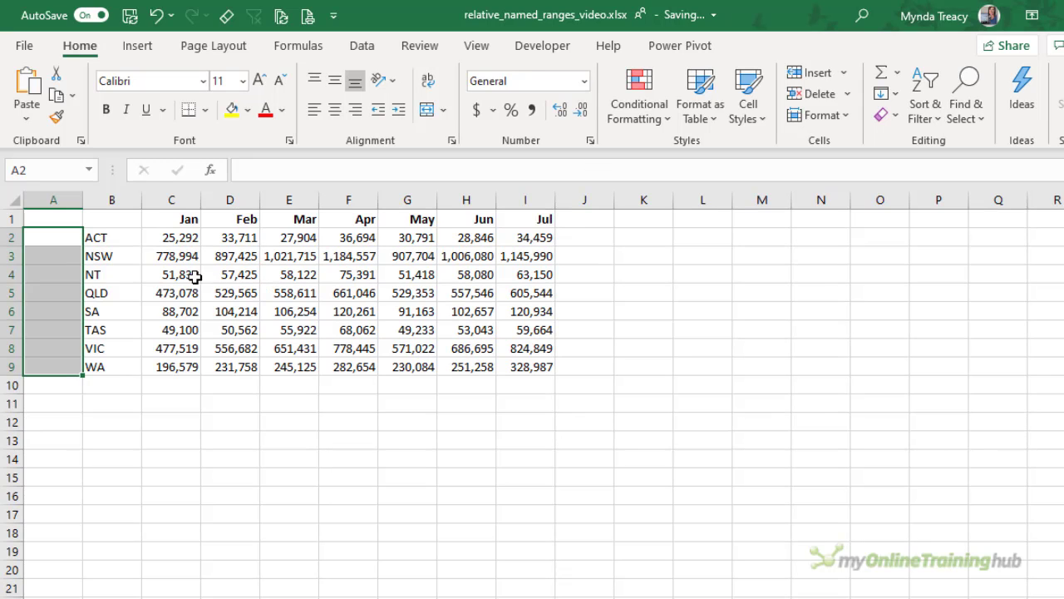
- From cell A2, start defining a workbook-scoped name sparkline_rng and clear its default reference, keeping only the equals sign
click(39, 236)
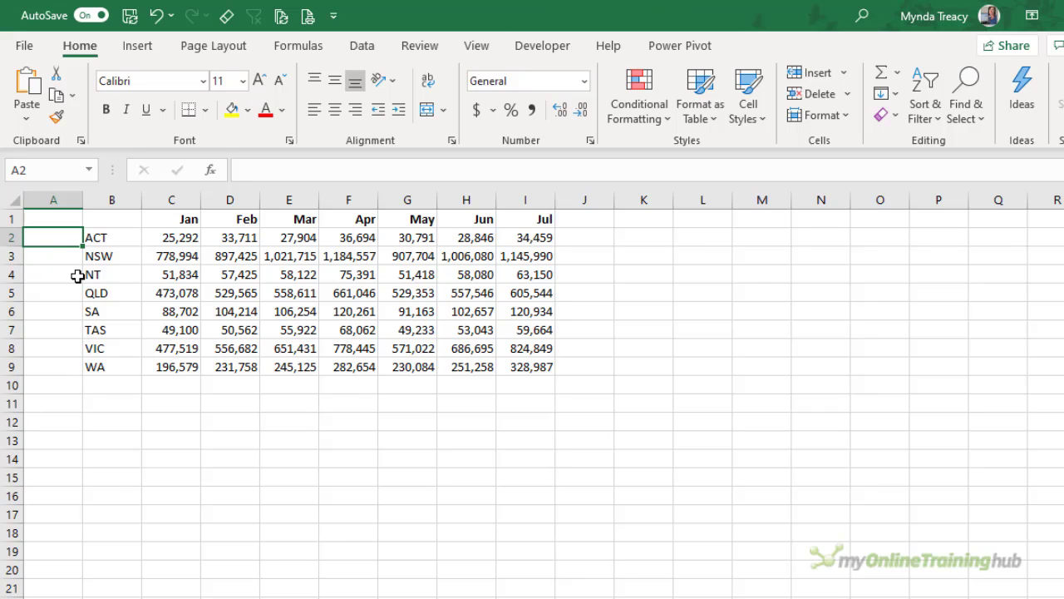
click(296, 46)
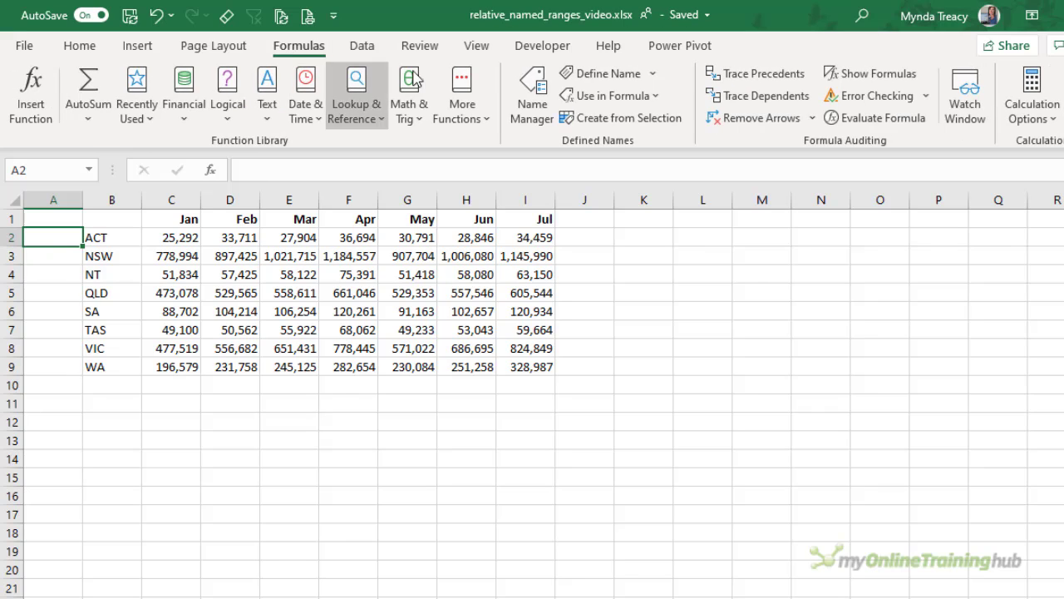
click(610, 74)
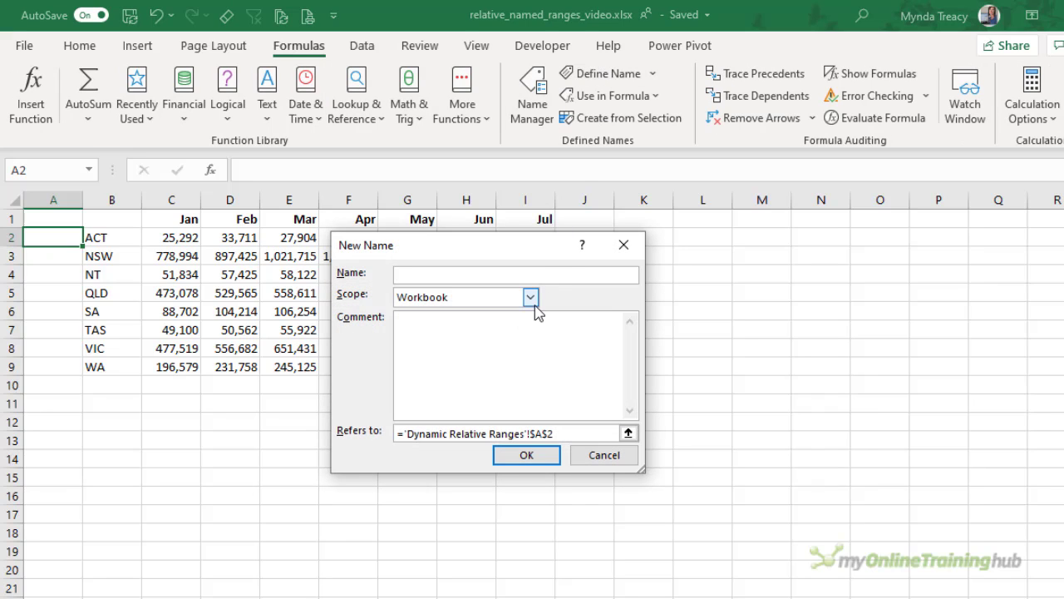
text(sparlkline_rng)
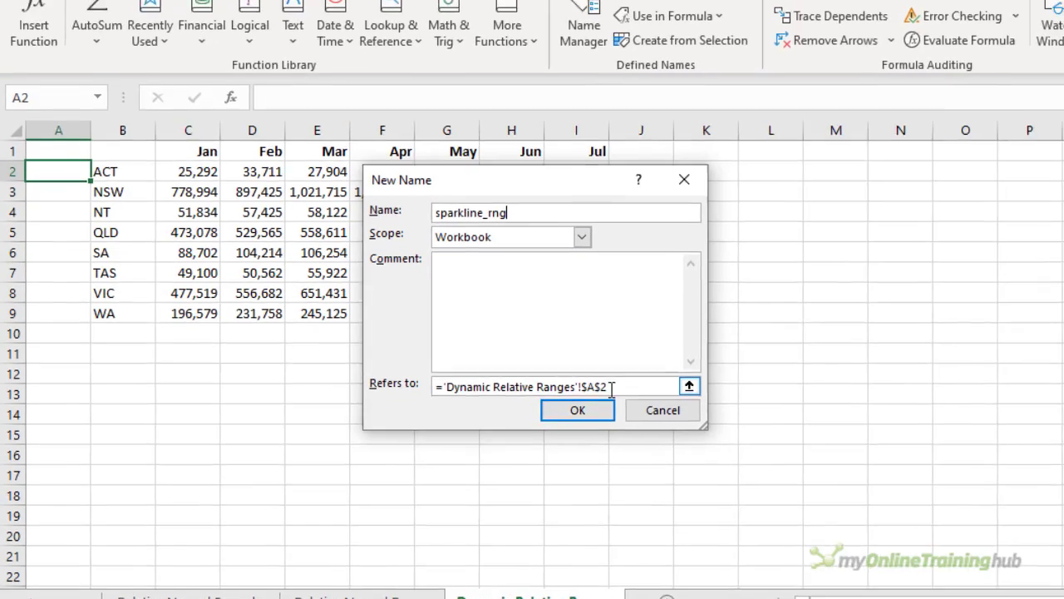
click(396, 434)
key(BackSpace)
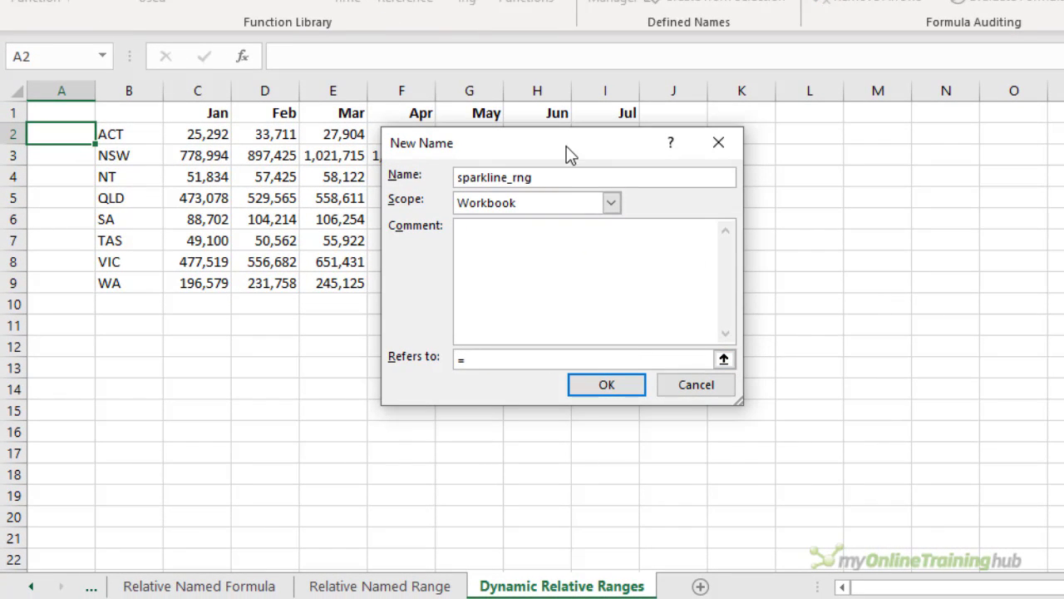
- Begin the sparkline_rng reference with cell C2 of the Dynamic Relative Ranges sheet, followed by the range colon
drag(566, 145, 548, 253)
click(174, 134)
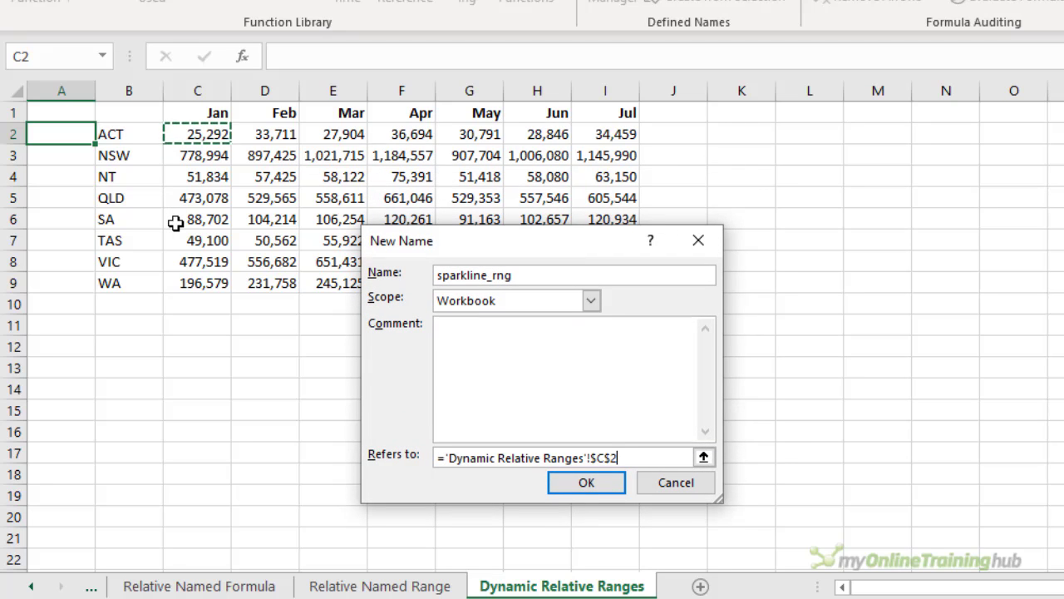
text(:$C$2)
key(BackSpace)
key(BackSpace)
key(BackSpace)
key(BackSpace)
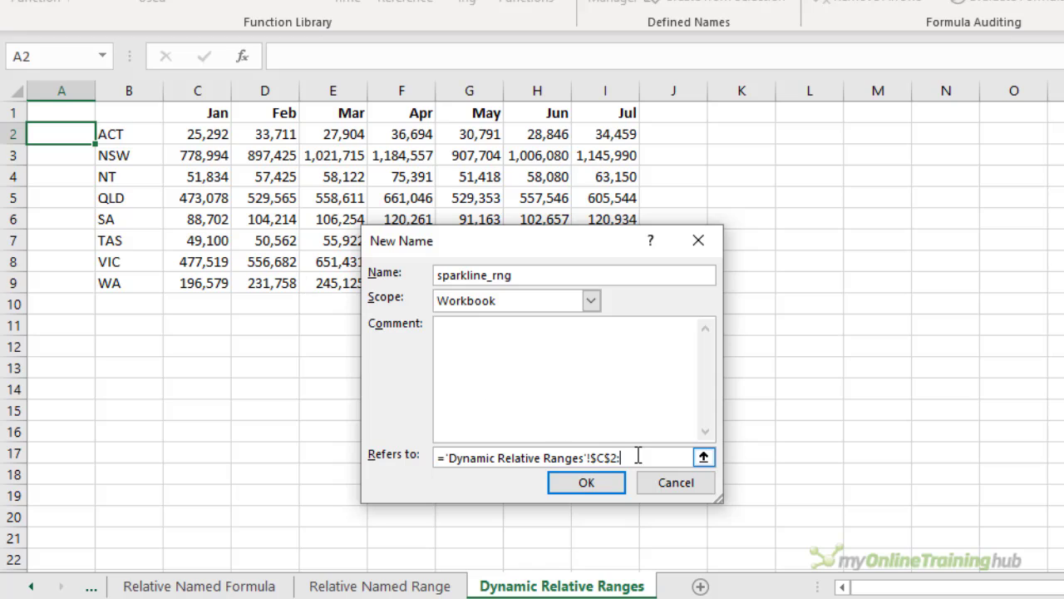
- Make the C2 start reference of sparkline_rng relative in both column and row
key(F2)
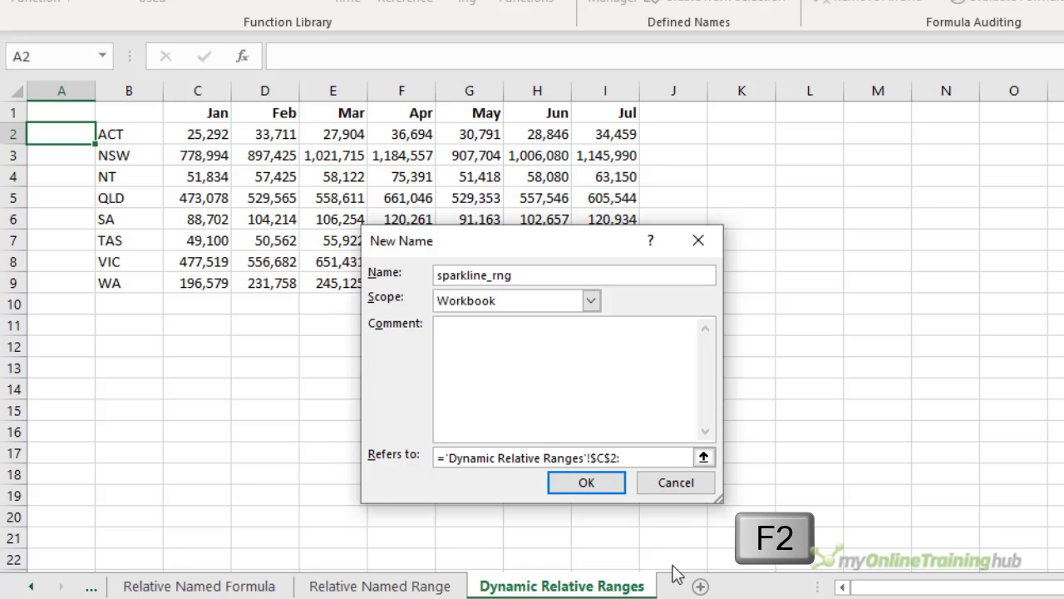
key(Left)
key(Left)
key(BackSpace)
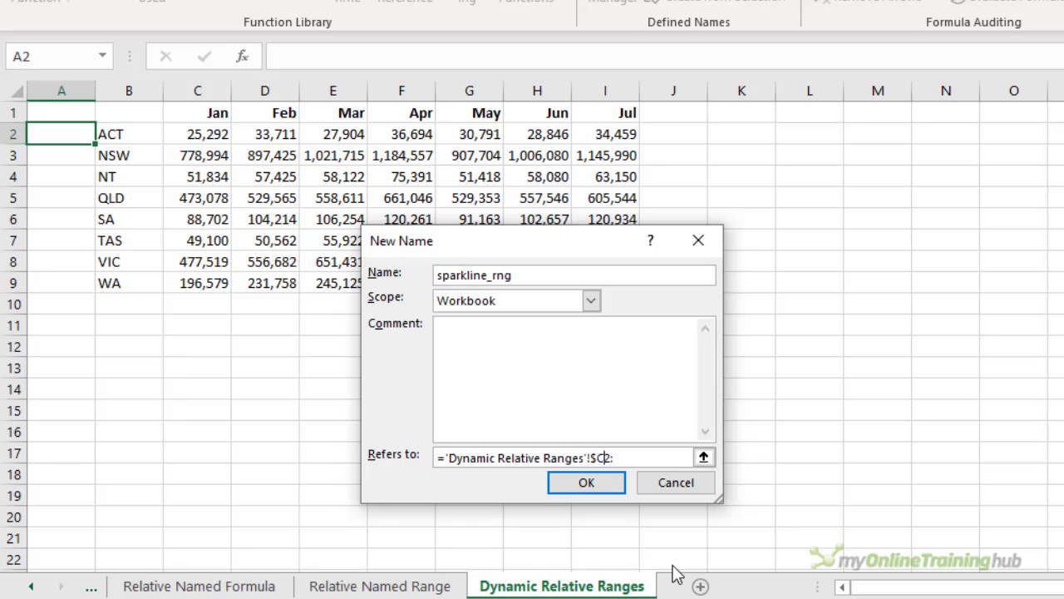
key(Left)
key(BackSpace)
- Append an INDEX function to the sparkline_rng reference with the fully relative range C2:O2 as its array
key(End)
text(INDEX)
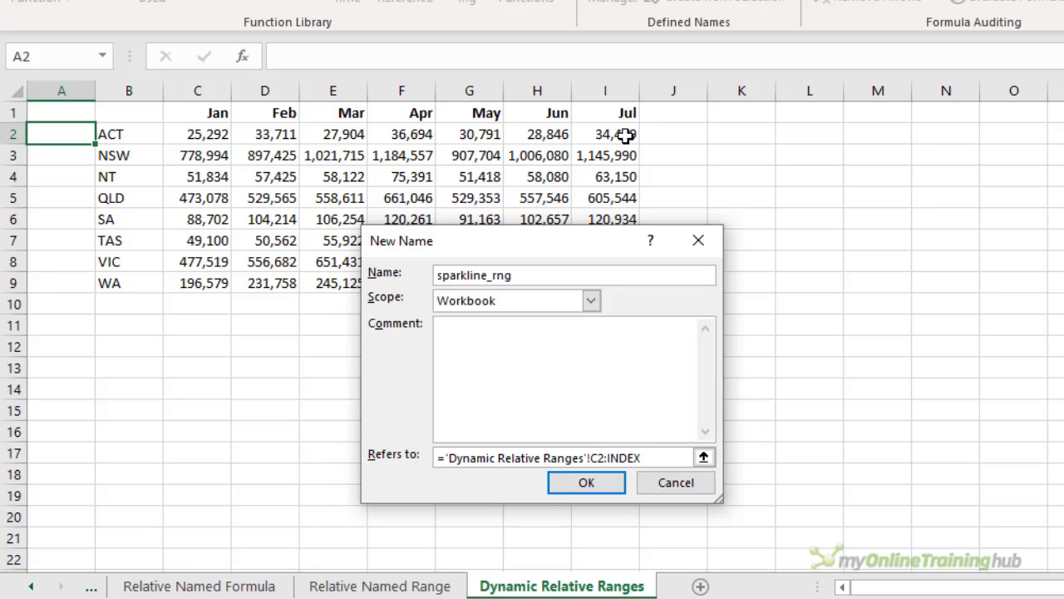
text(()
click(215, 134)
drag(214, 135, 1004, 135)
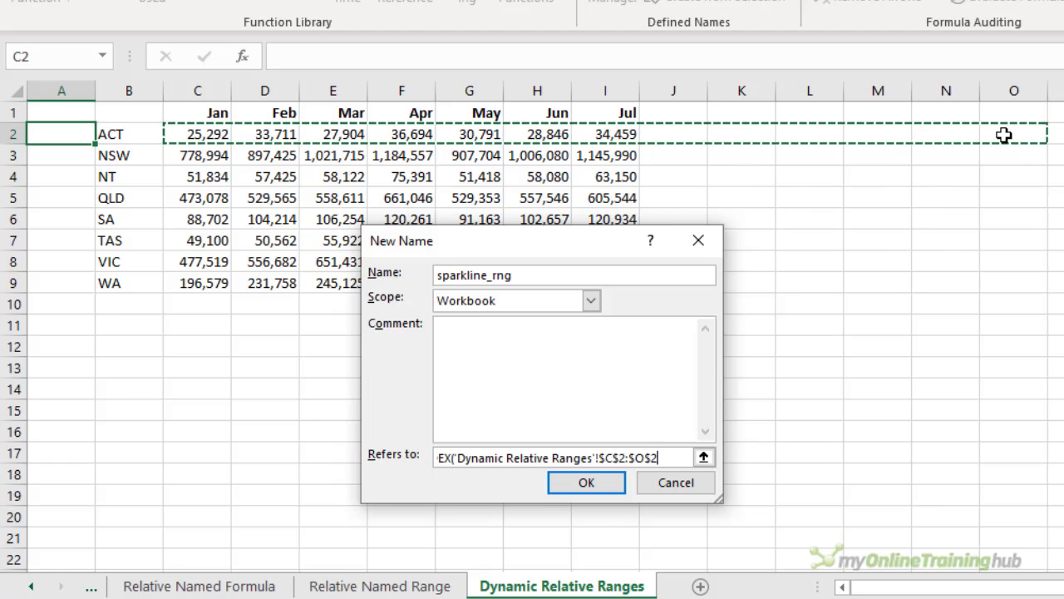
key(F4)
key(F4)
key(F4)
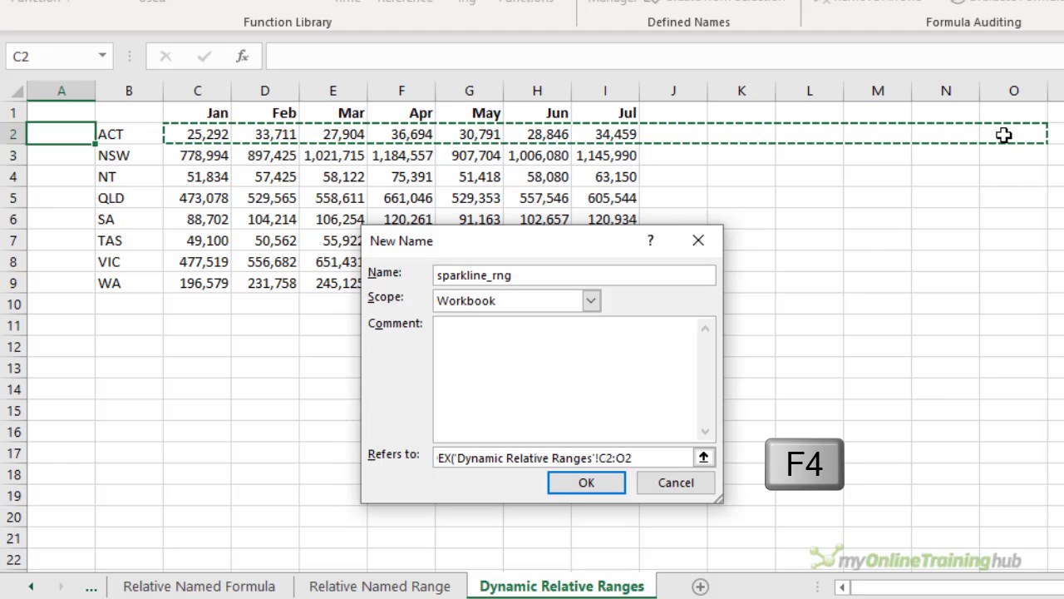
text(,)
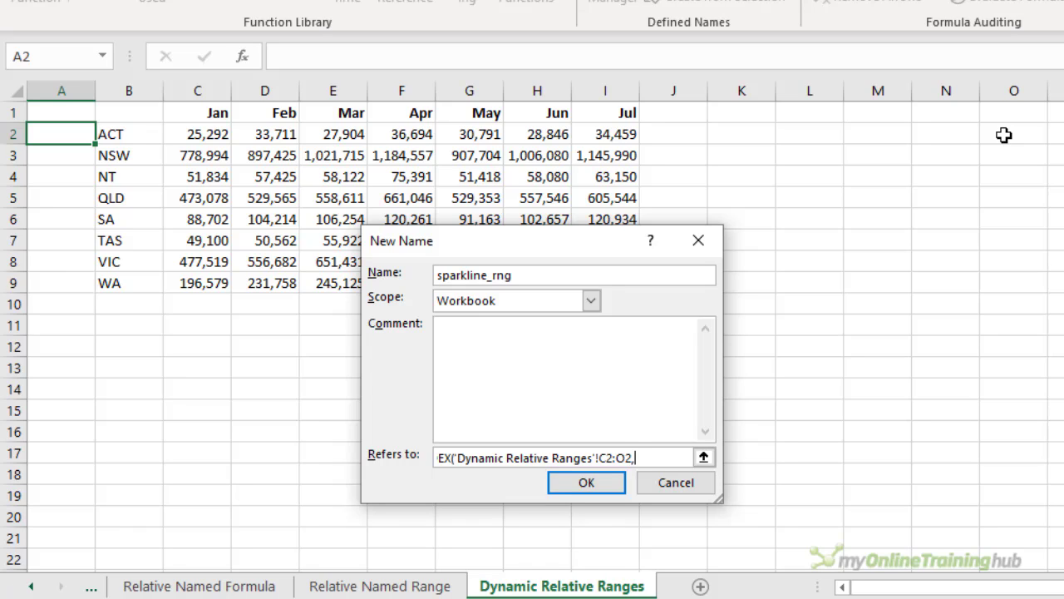
- Skip INDEX's row argument, use COUNTA of $C$1:$O$1 as its column argument, and save the sparkline_rng name
text(,)
text(COUNTA()
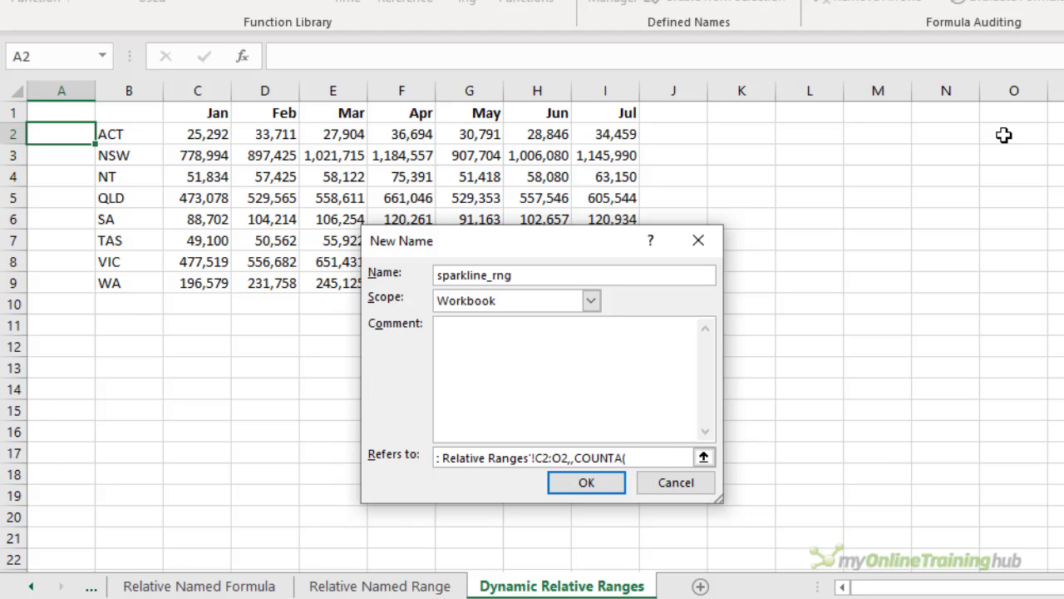
drag(187, 112, 988, 117)
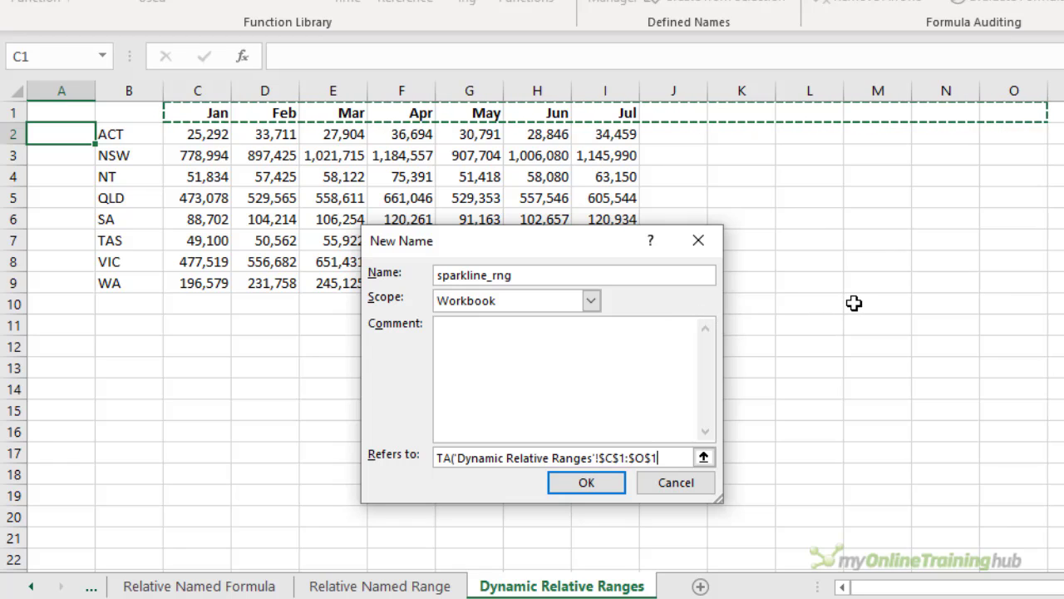
text()))
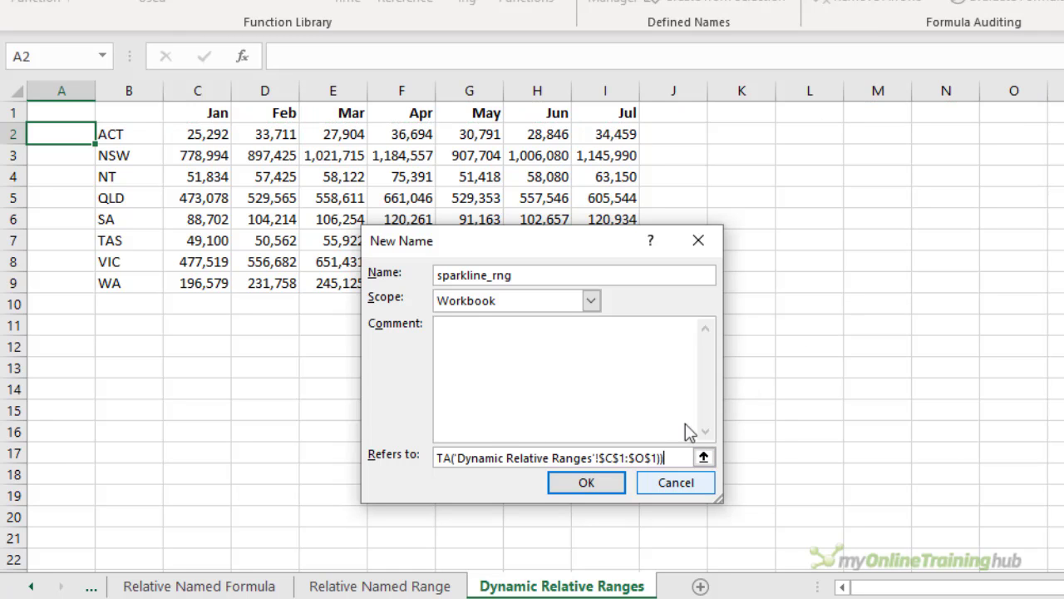
click(605, 479)
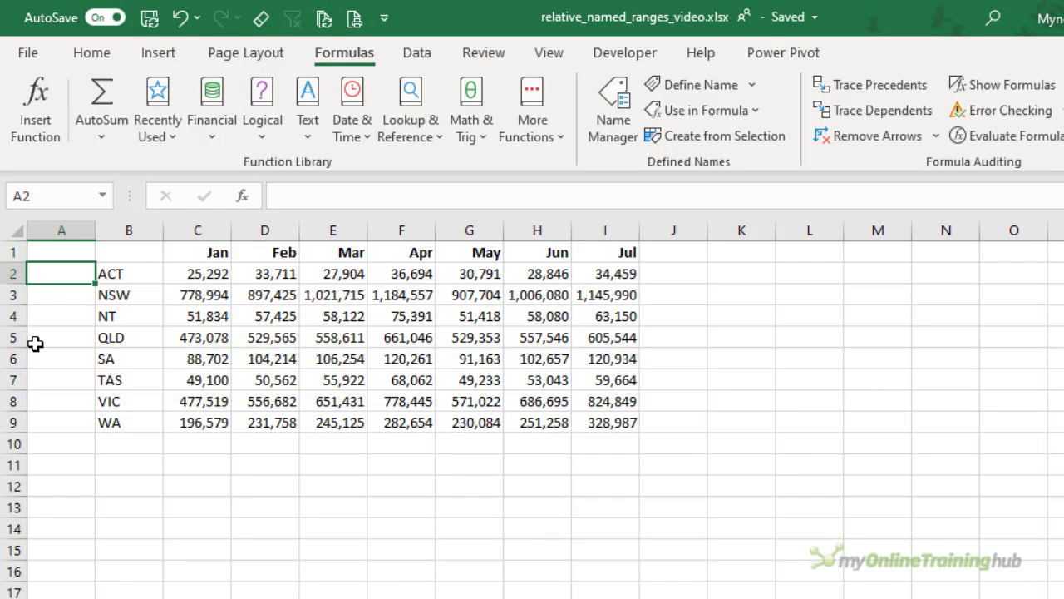
- With A3 active, inspect which cells the sparkline_rng name refers to, and close the name list without changes
click(54, 292)
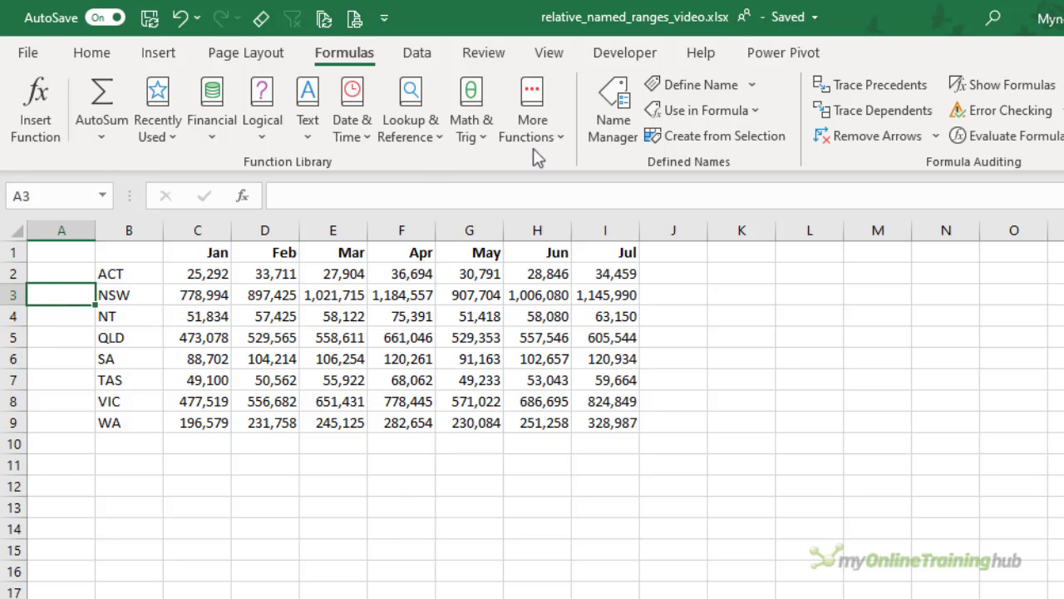
click(613, 129)
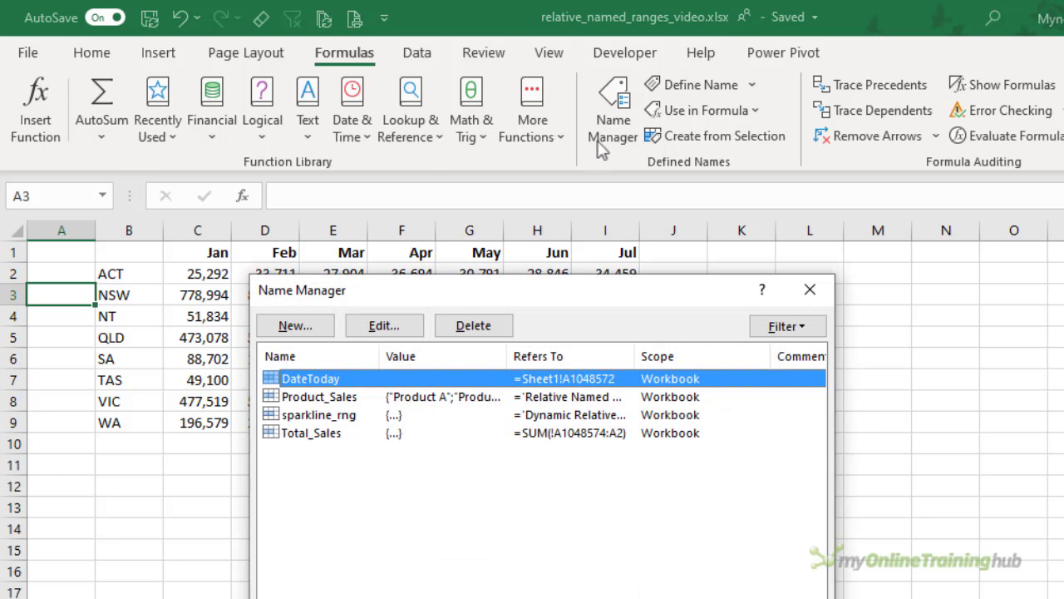
click(337, 415)
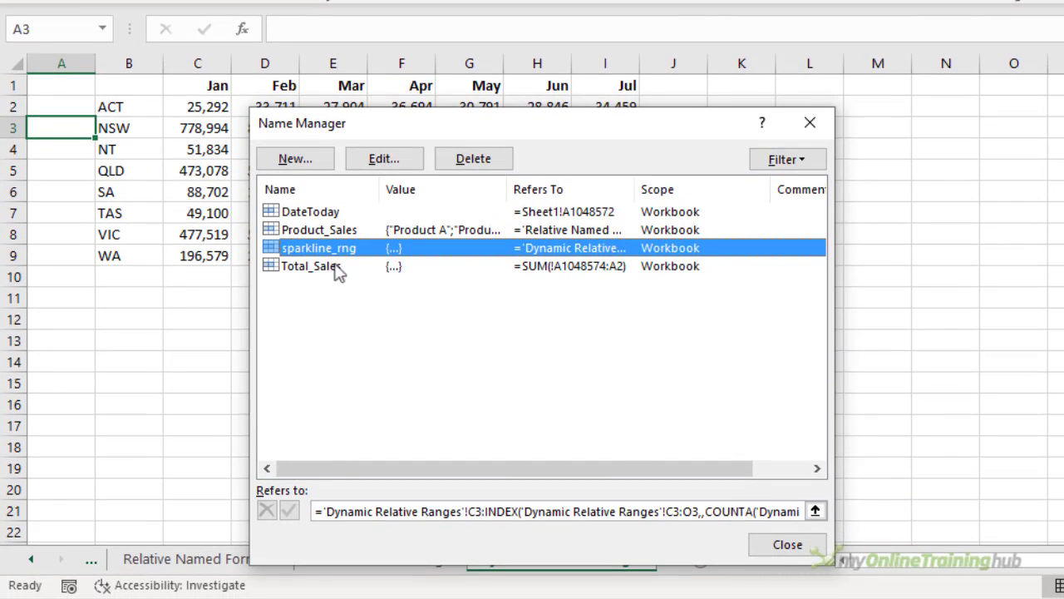
click(340, 510)
drag(385, 127, 380, 169)
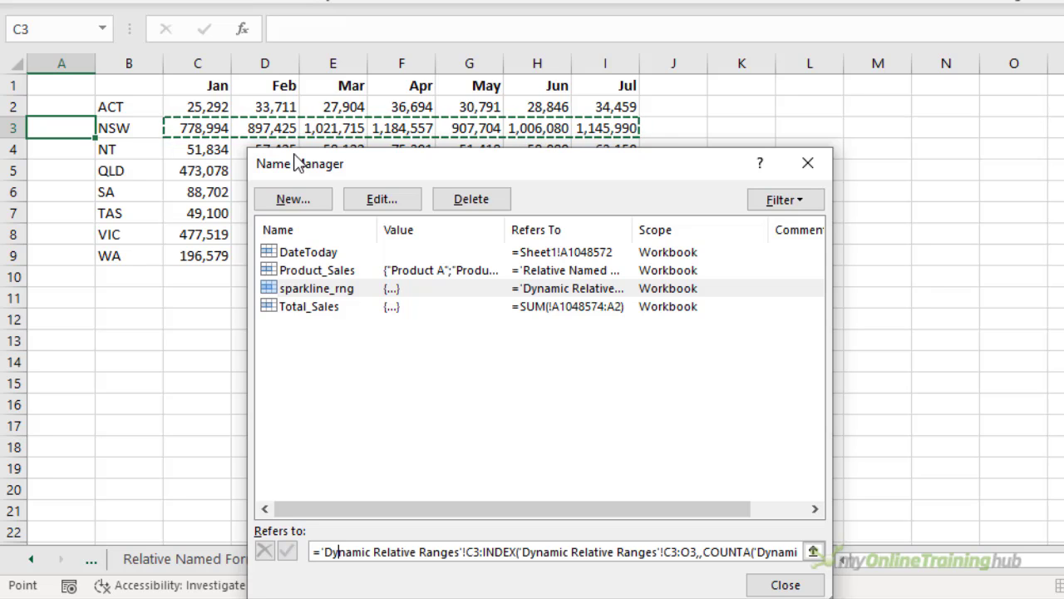
click(765, 587)
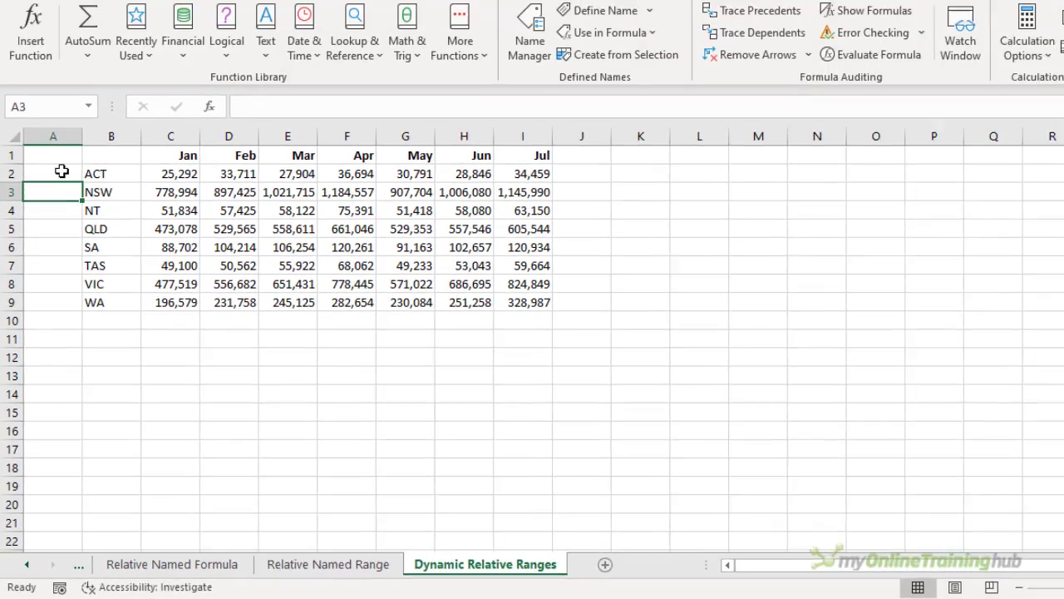
- Insert a column sparkline in A2 using sparkline_rng as its data range
click(60, 106)
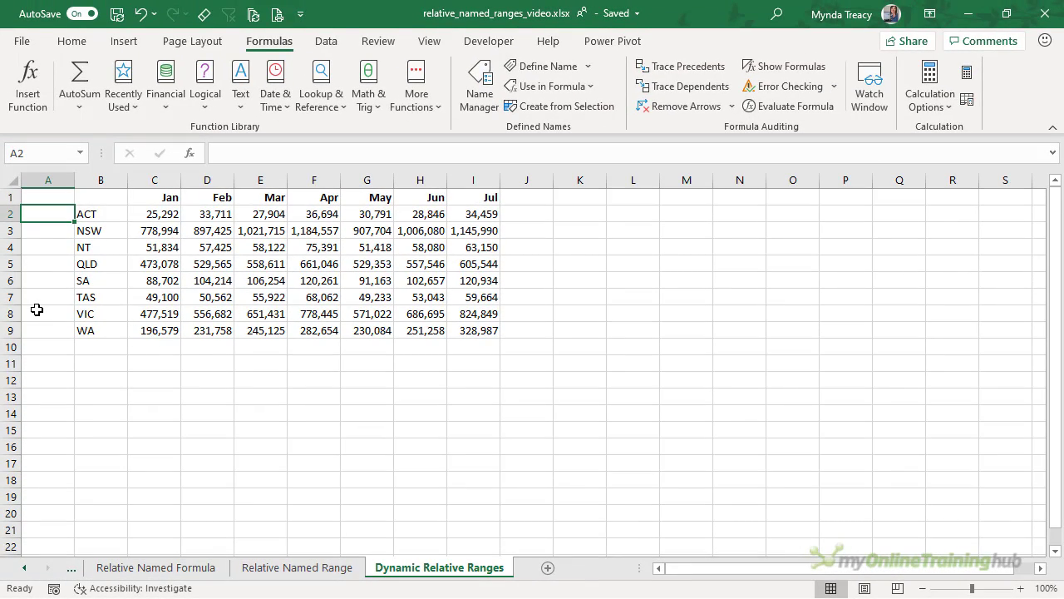
click(124, 40)
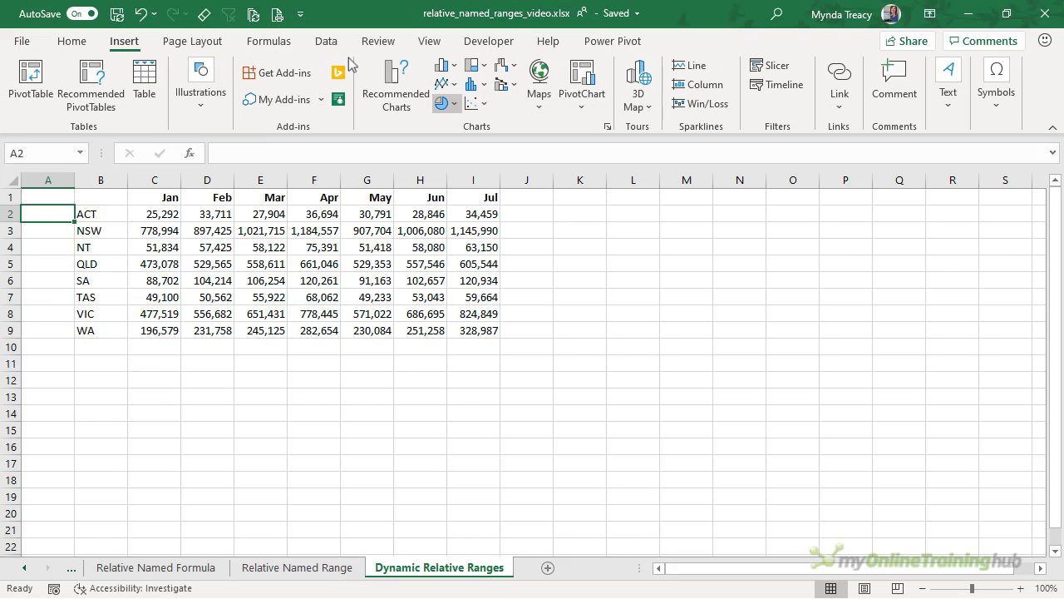
click(697, 84)
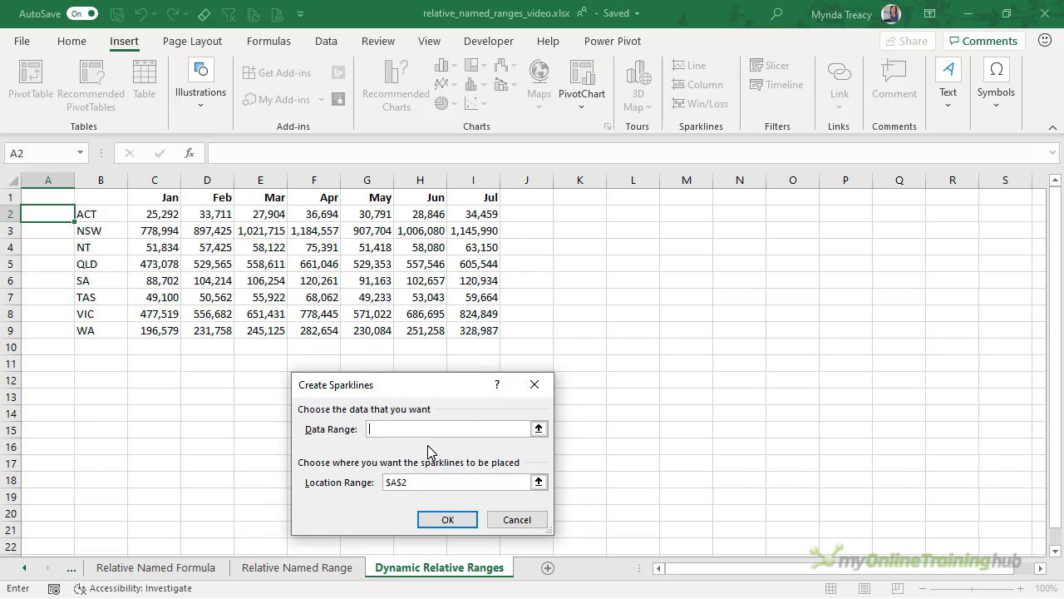
text(sparkline_rng)
click(441, 520)
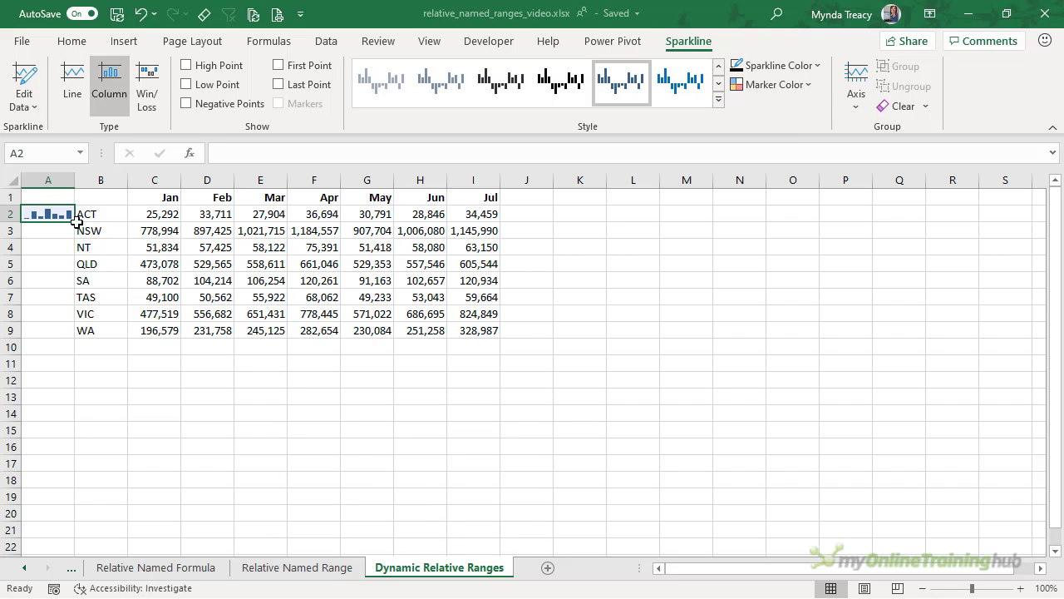
- Copy the A2 sparkline down to A9 and check the copied cells
drag(76, 220, 72, 335)
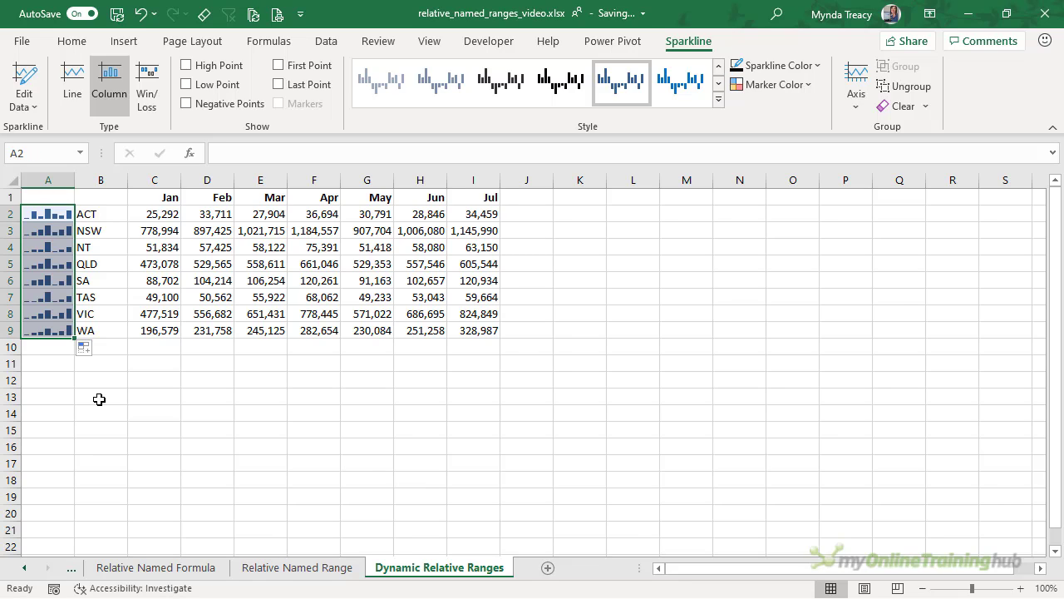
key(Down)
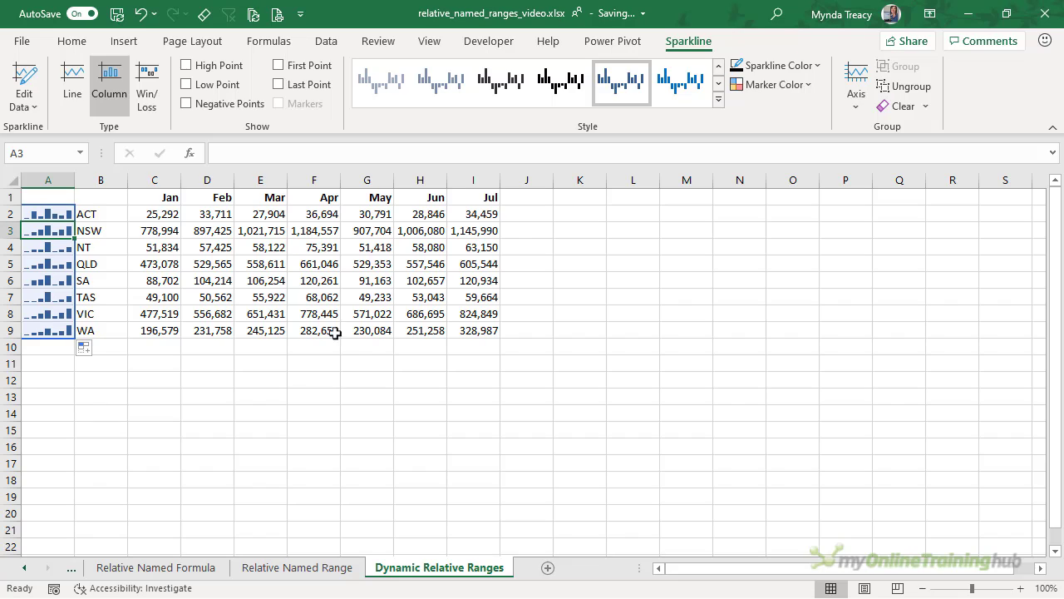
key(Down)
key(Down)
key(Down)
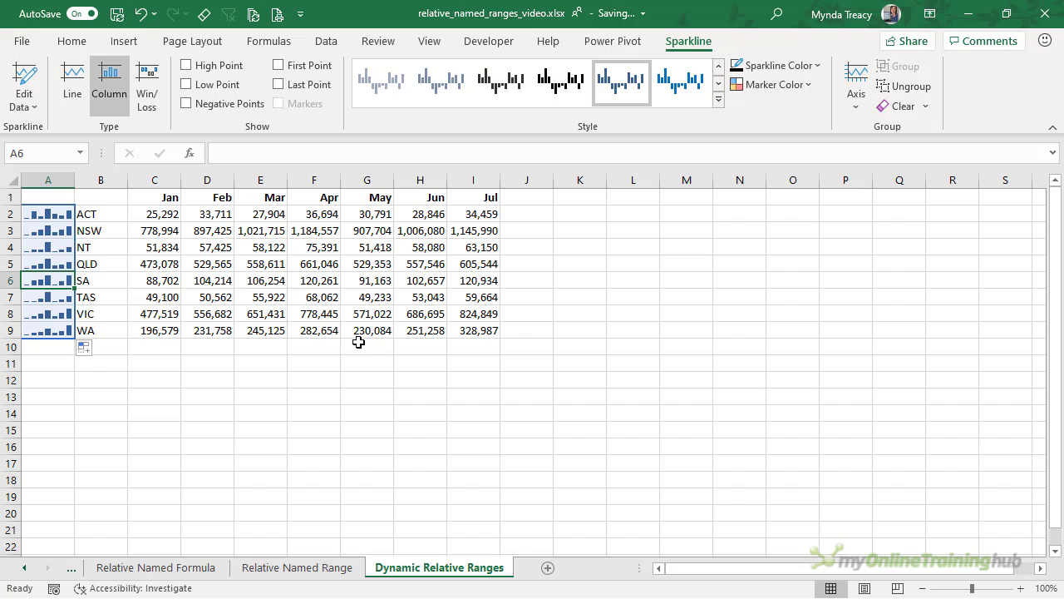
- Fill the July column I across into column J to add an Aug column of data
click(473, 179)
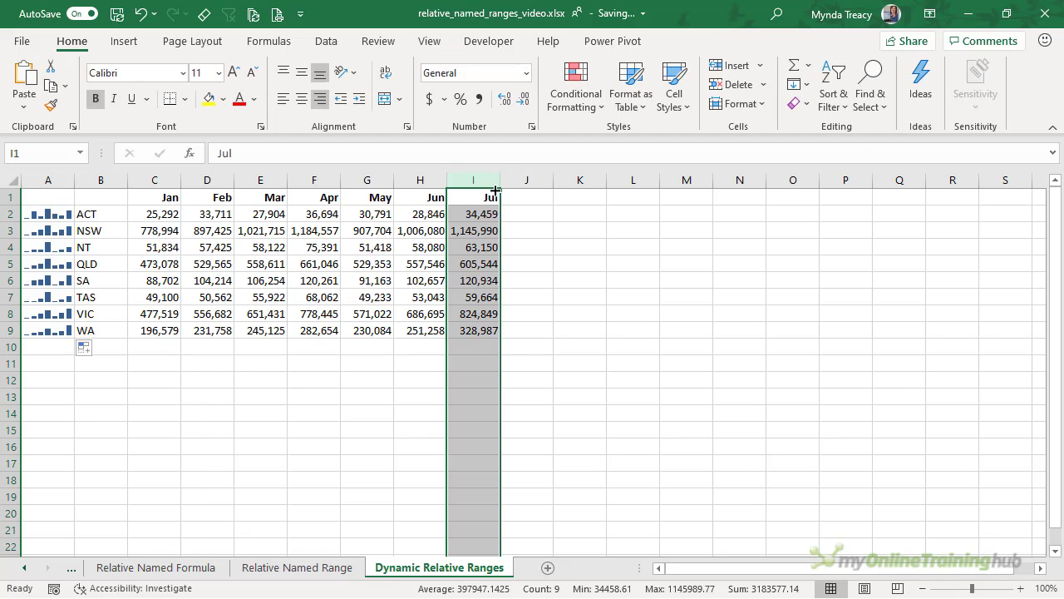
drag(496, 191, 546, 188)
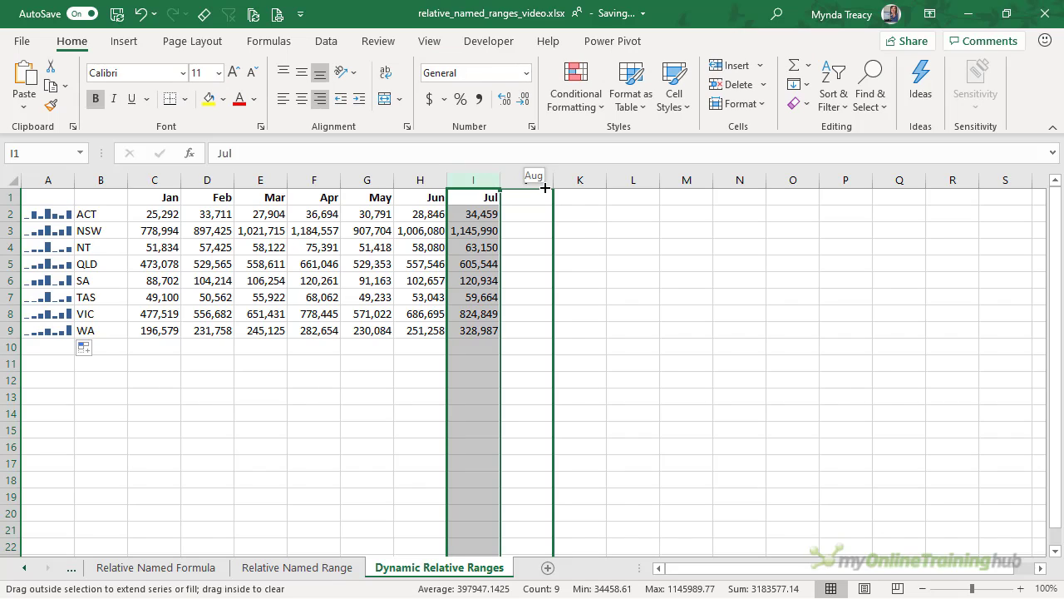
drag(545, 188, 546, 184)
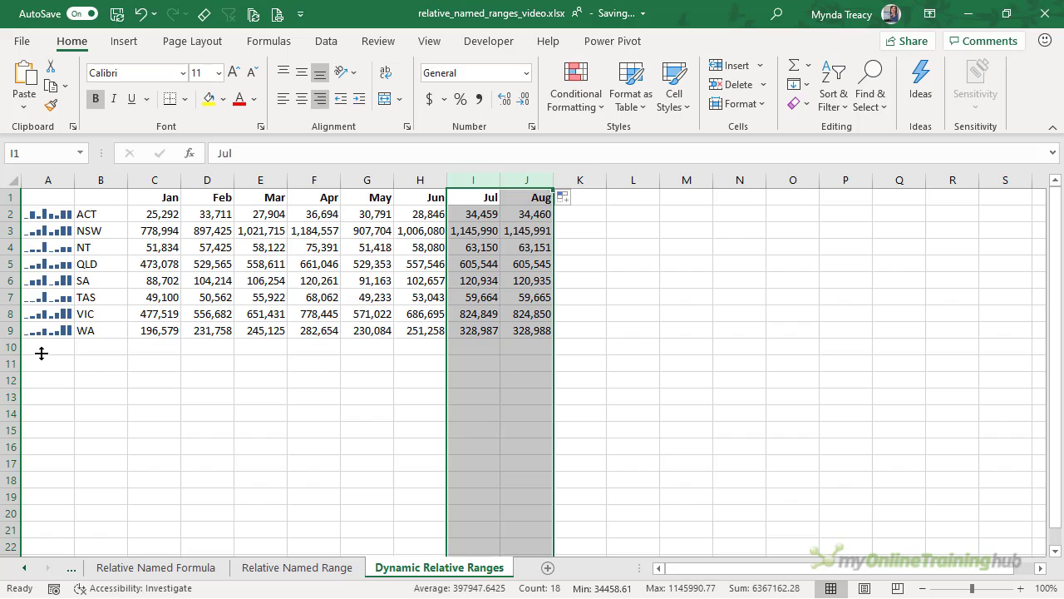
click(10, 330)
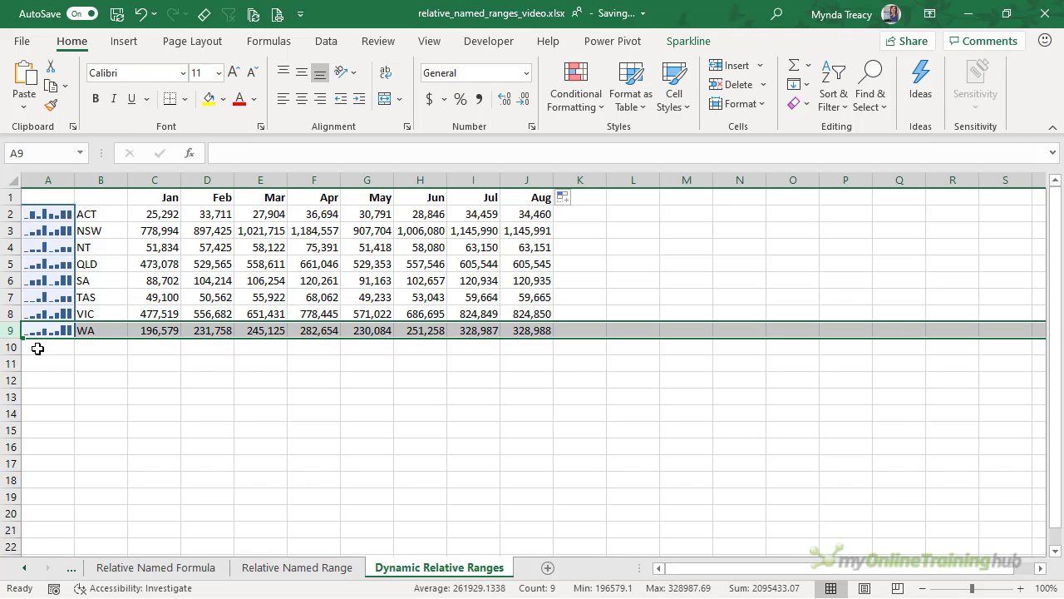
click(38, 349)
click(83, 345)
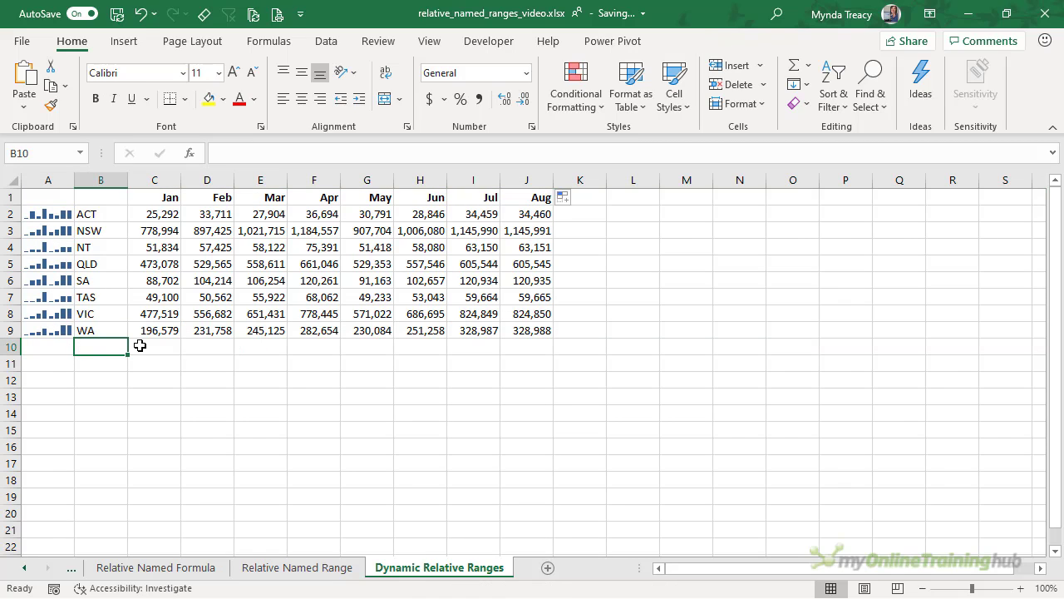
drag(161, 345, 510, 349)
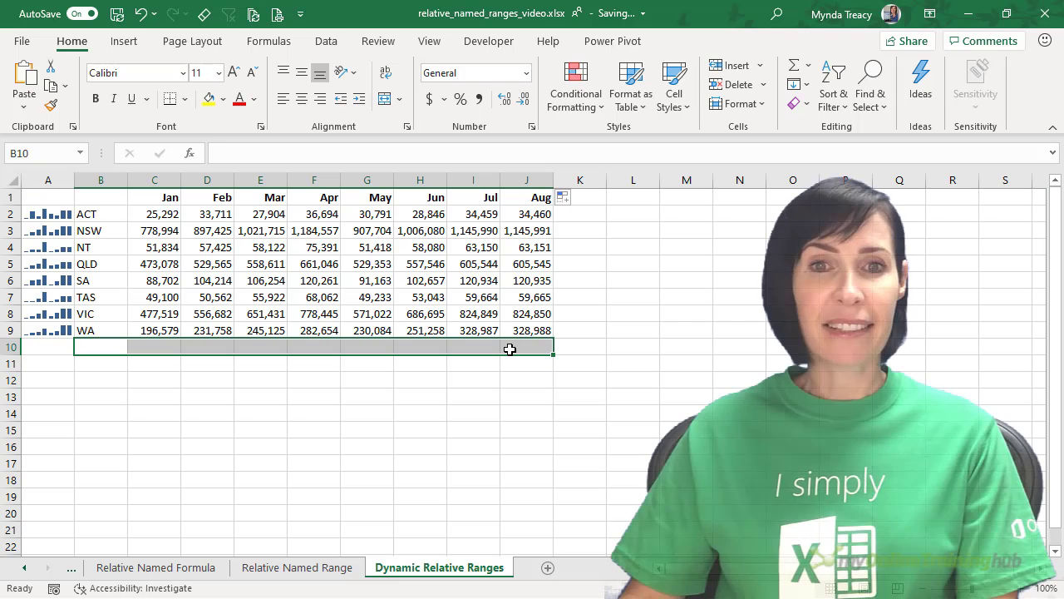